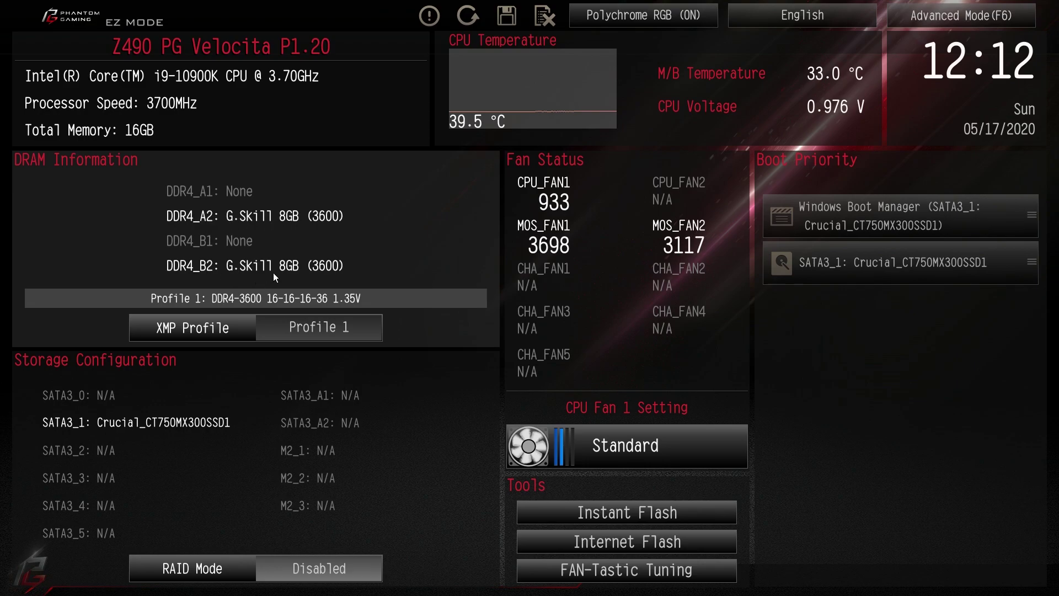
Step: Toggle the XMP memory profile between Auto and Profile 1, leaving it on Profile 1
click(305, 331)
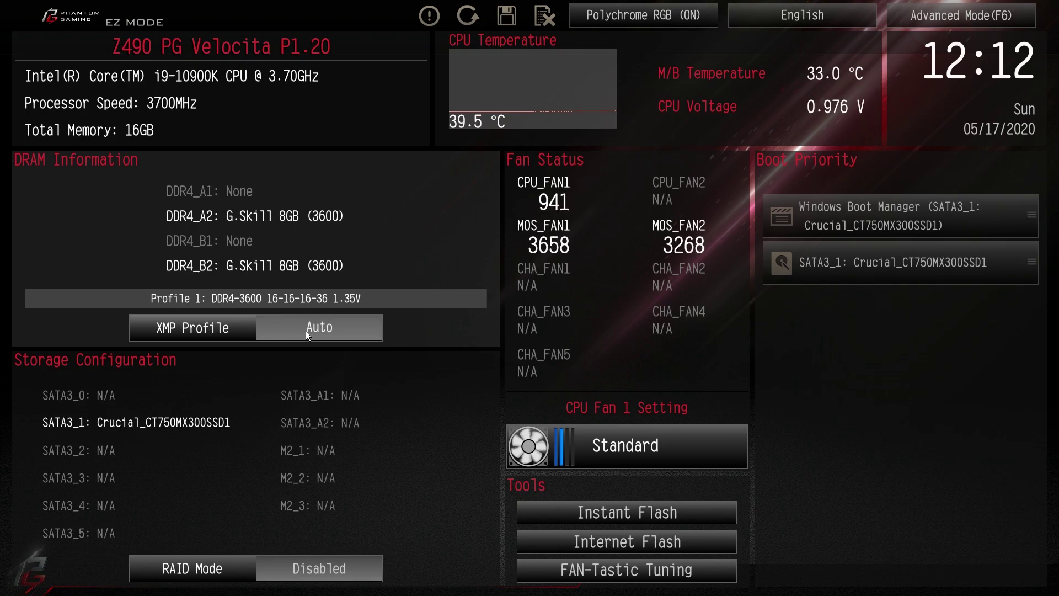
click(199, 333)
click(199, 333)
click(198, 332)
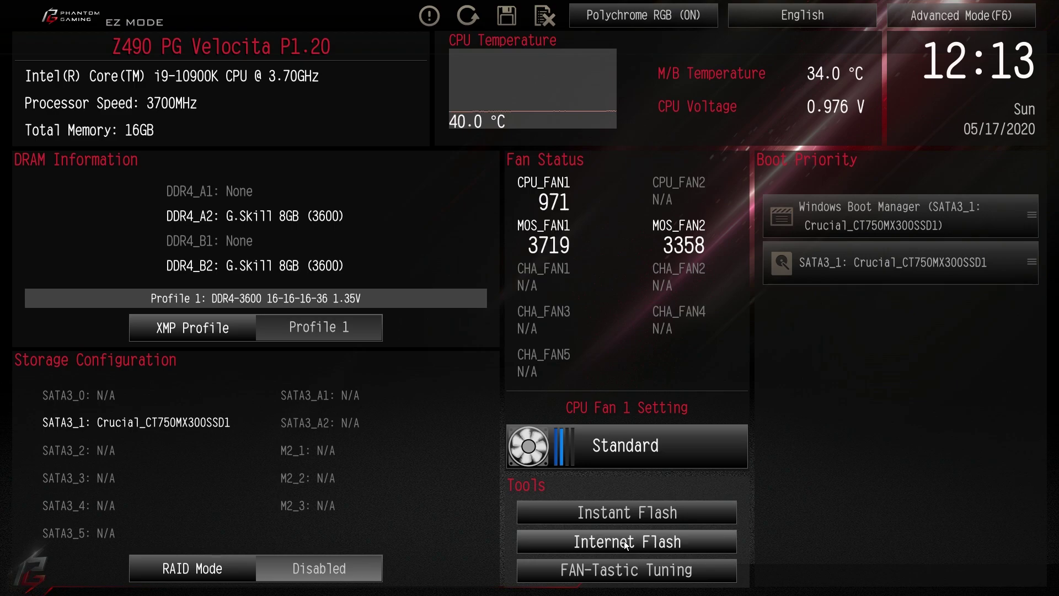
Step: View the MOS Fan 1 and MOS Fan 2 curves in the fan tuning panel, then close it
click(633, 575)
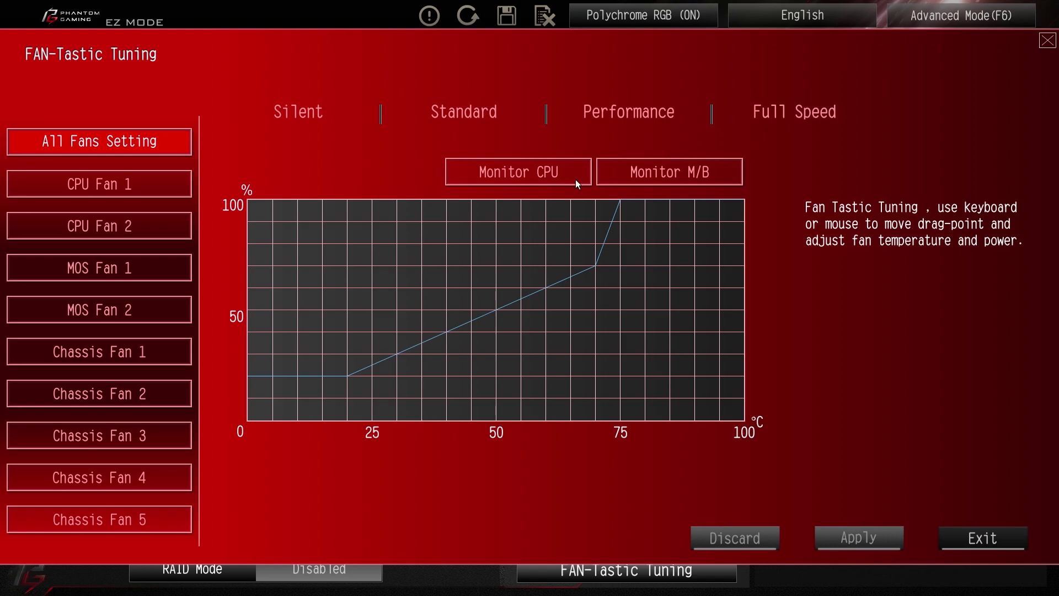
click(79, 275)
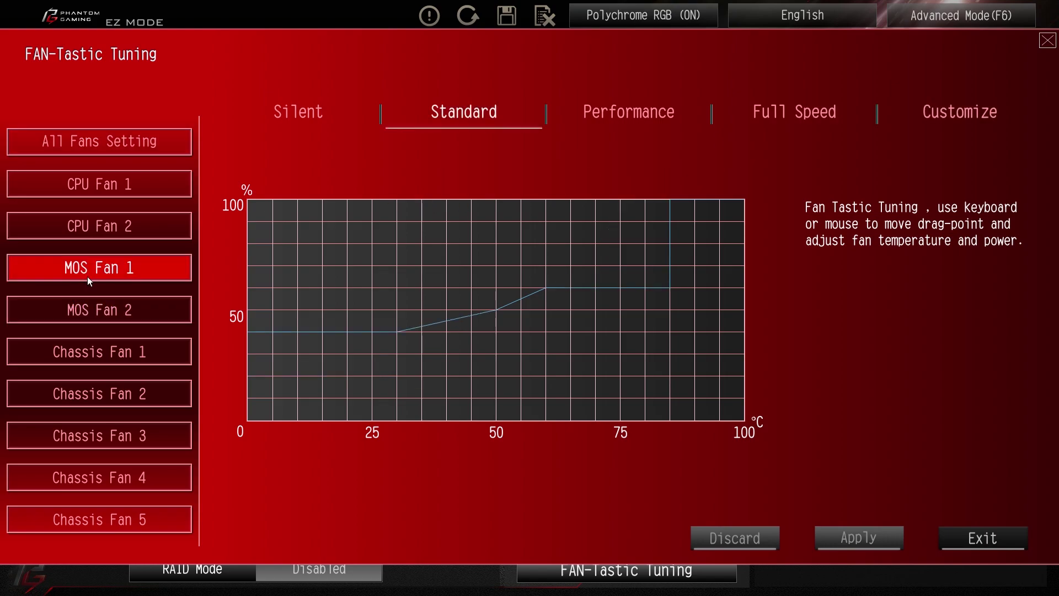
click(85, 316)
click(101, 279)
key(Escape)
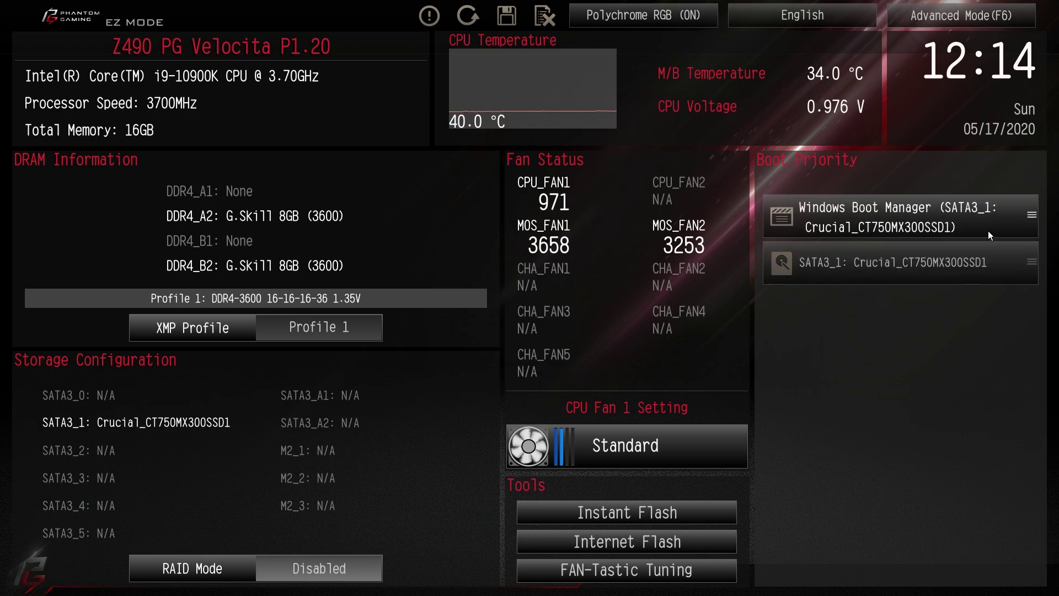
Step: Try moving SATA3_1 ahead of Windows Boot Manager and check the keyboard shortcut list
mouse_move(1023, 263)
mouse_down()
mouse_move(1025, 225)
mouse_move(1024, 269)
mouse_move(1017, 226)
mouse_move(1012, 270)
mouse_up()
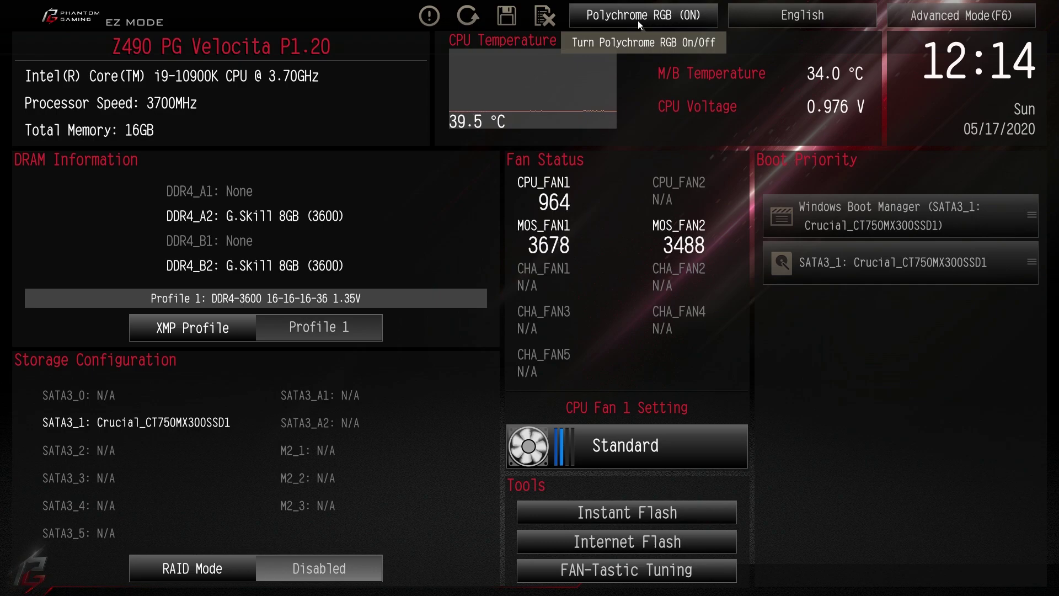
click(433, 17)
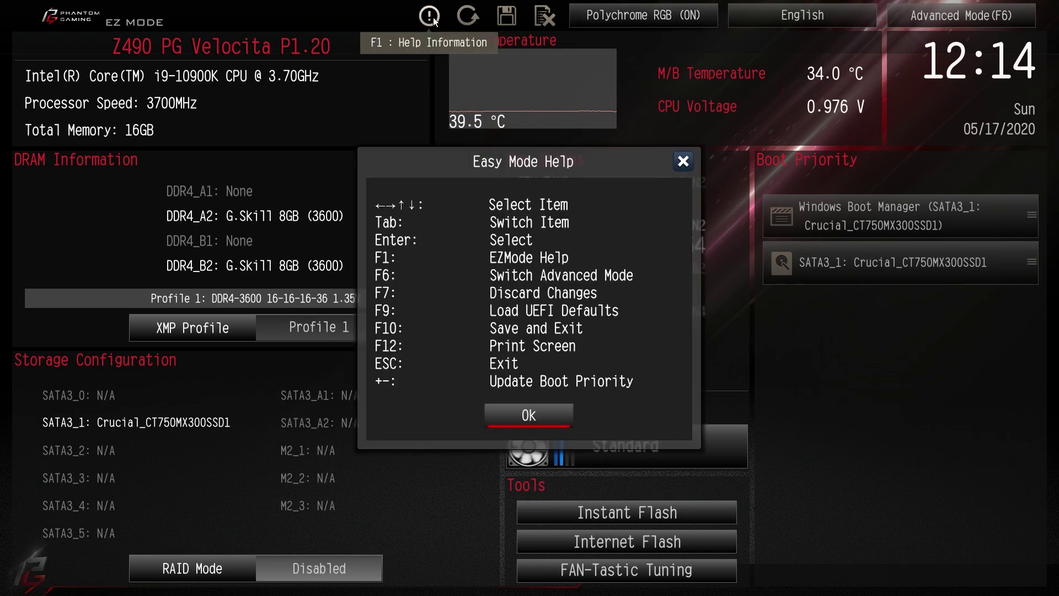
click(680, 167)
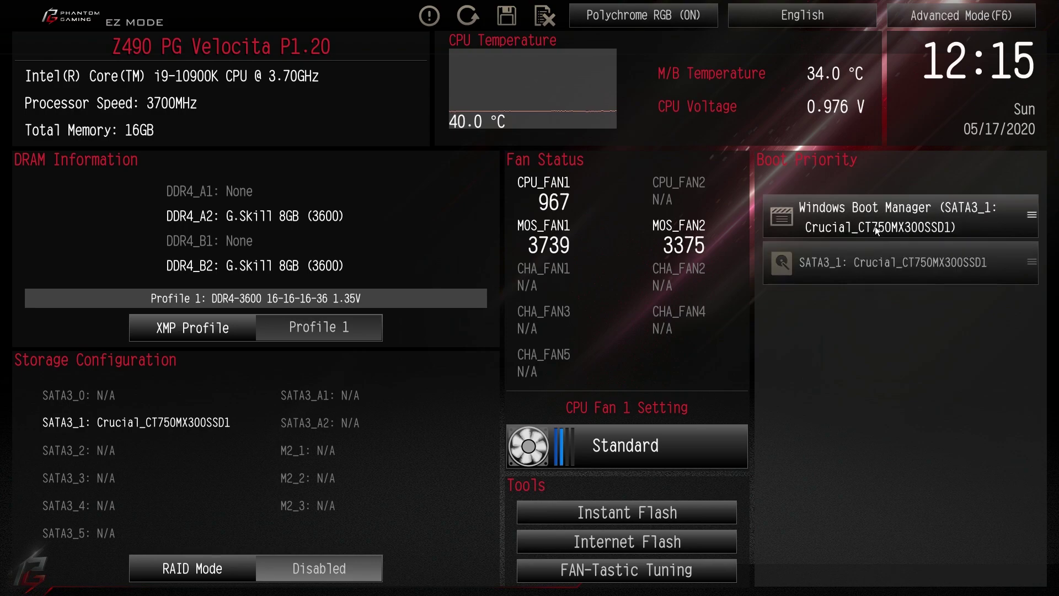
Step: Switch to Advanced Mode, glance at My Favorite, and move on to OC Tweaker
click(965, 18)
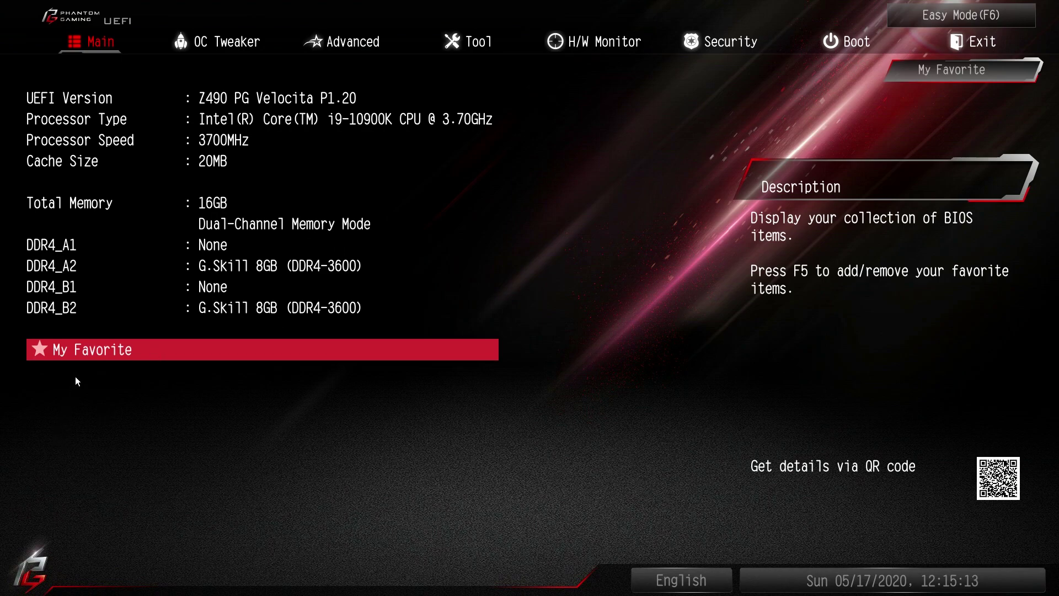
click(80, 359)
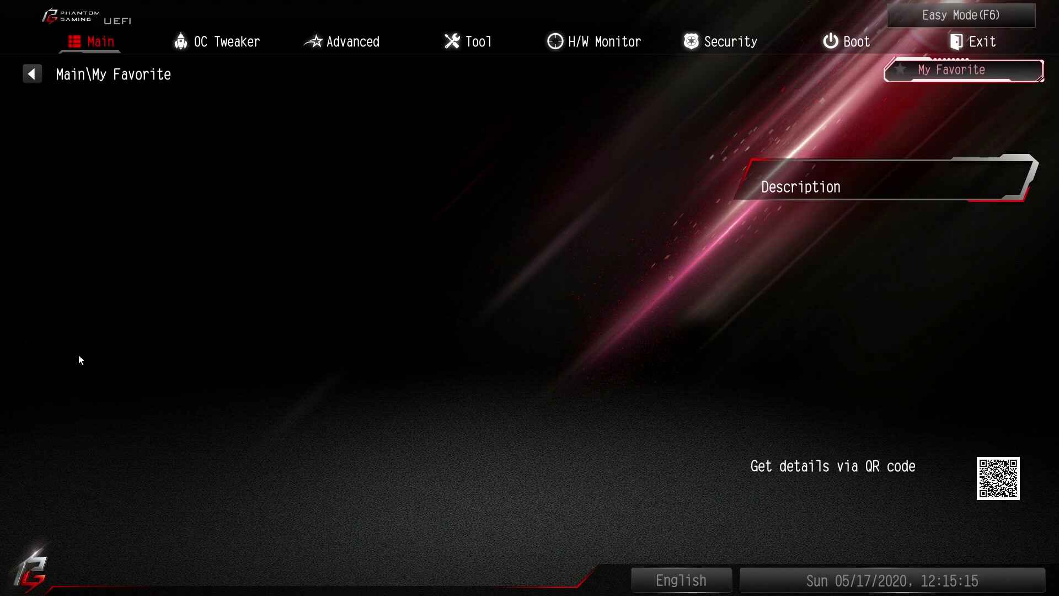
click(29, 75)
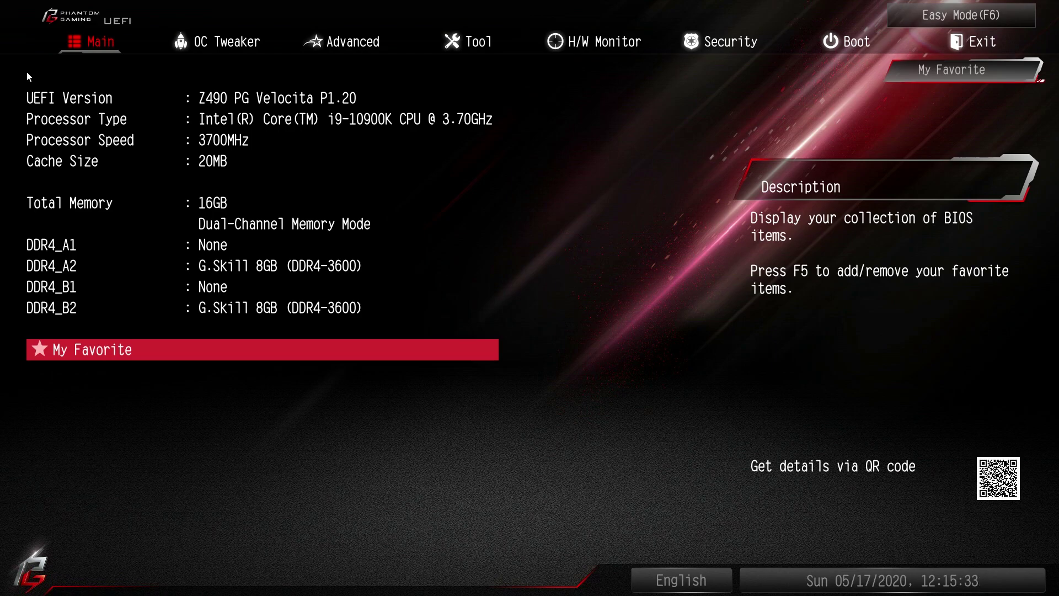
key(Right)
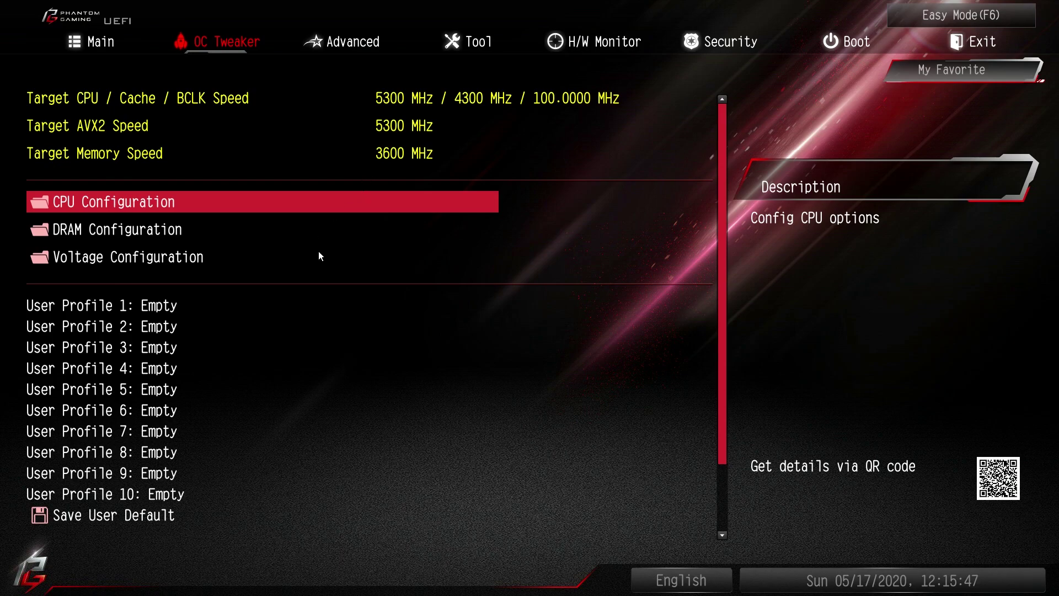
key(Return)
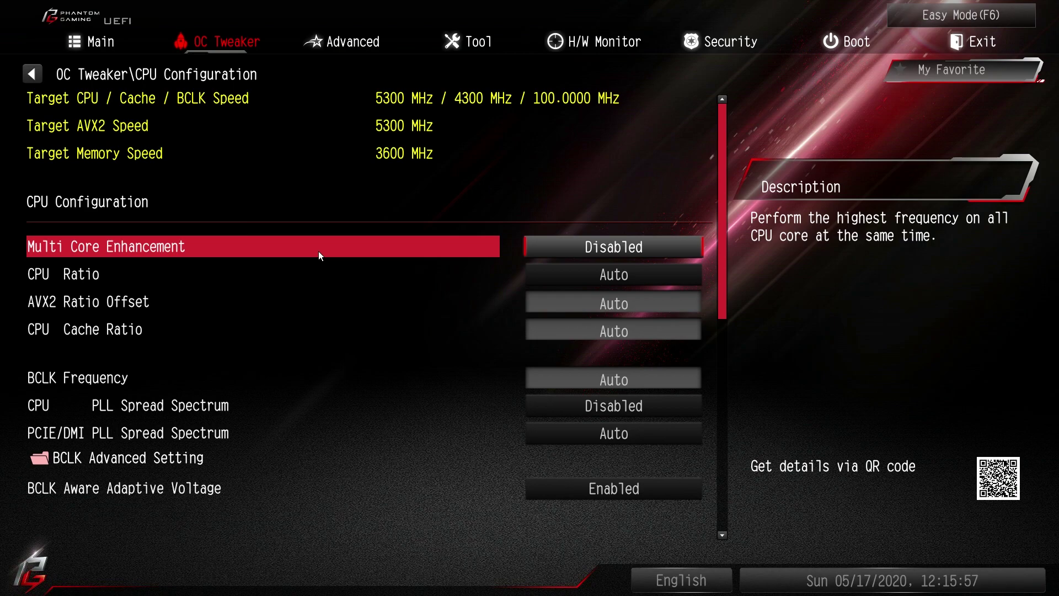
key(Down)
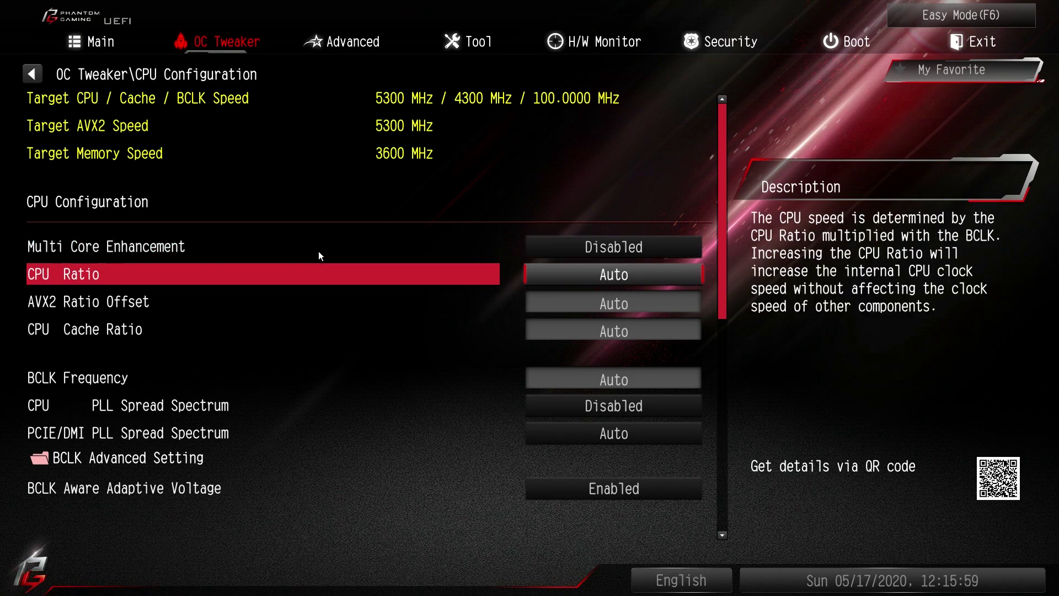
key(Return)
key(Down)
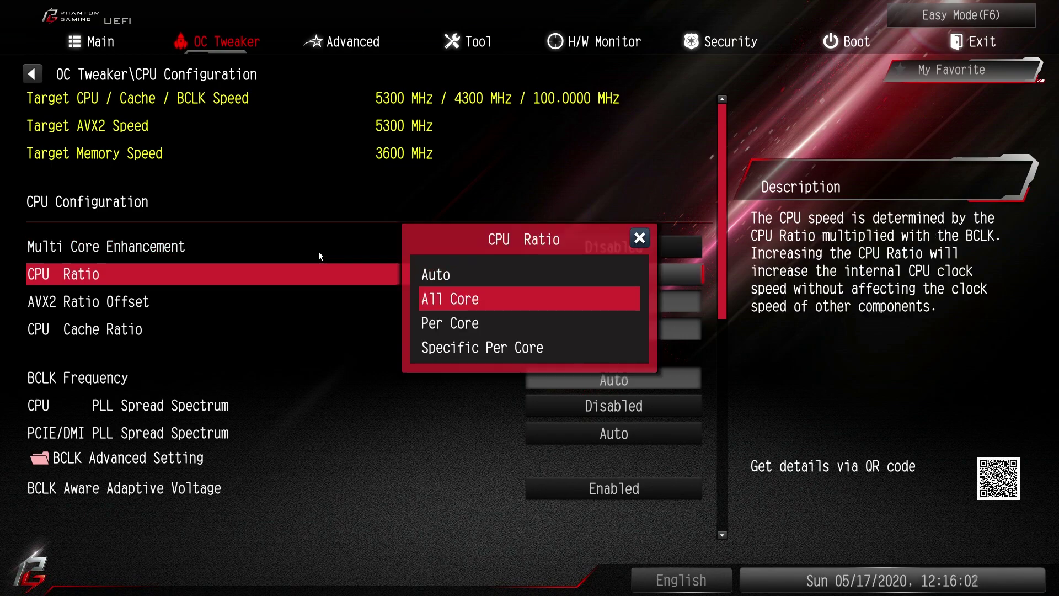
key(Return)
key(Down)
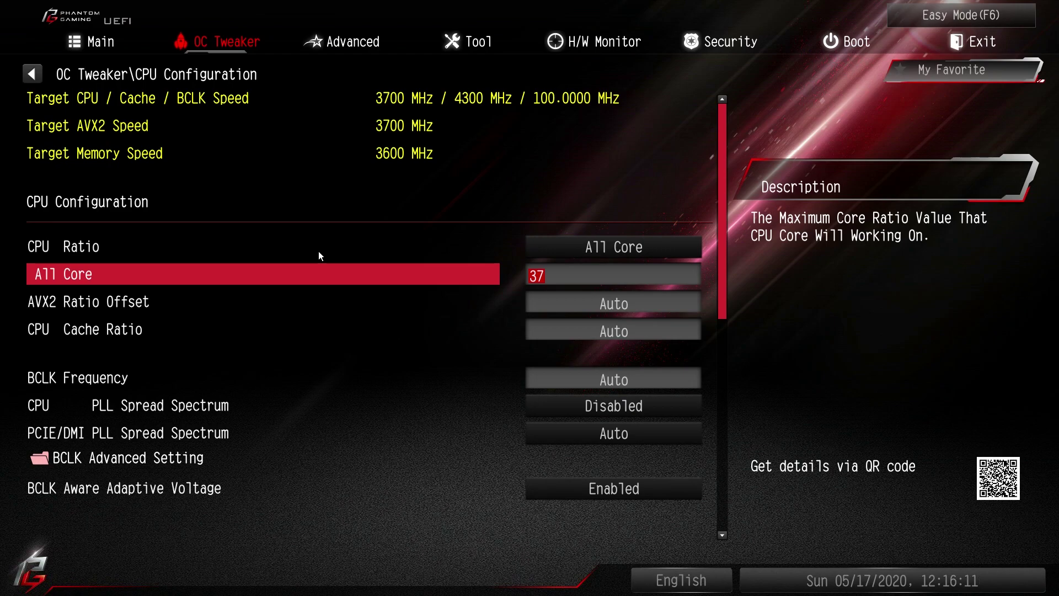
text(52)
key(BackSpace)
key(BackSpace)
text(auto)
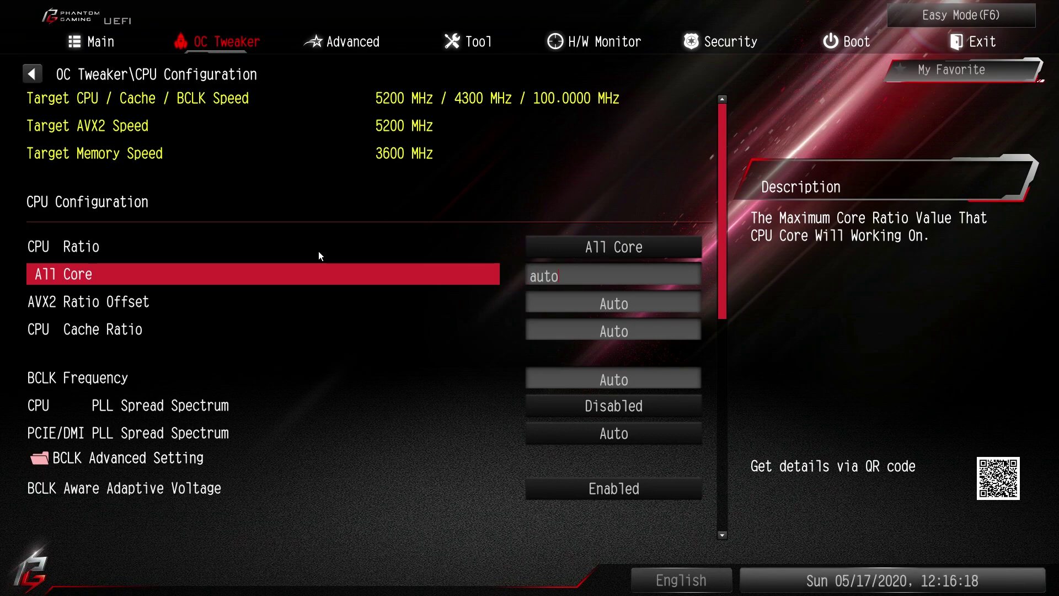
key(Return)
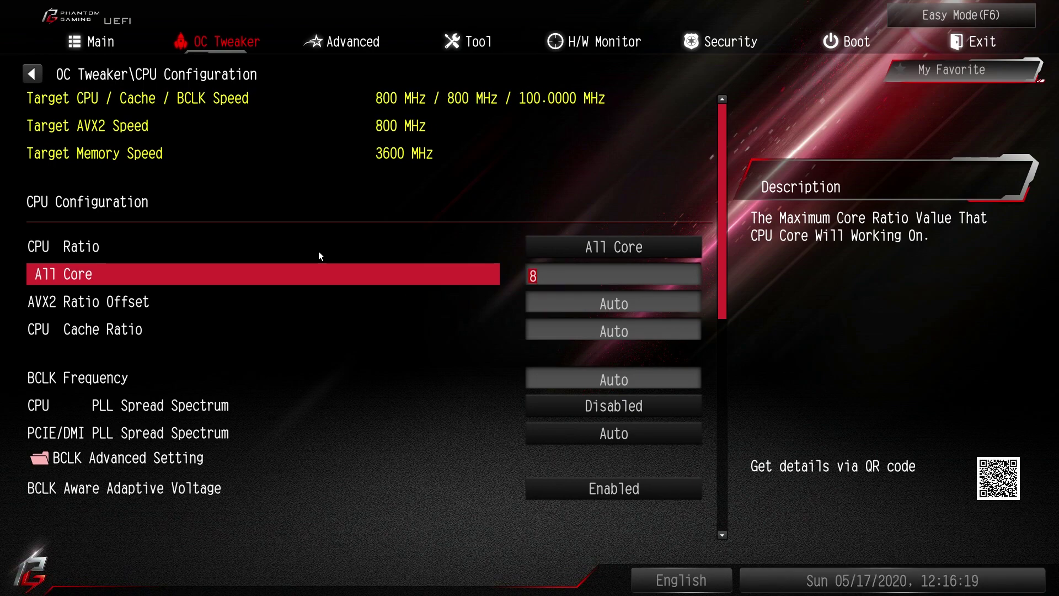
key(Down)
key(Up)
key(Up)
key(Return)
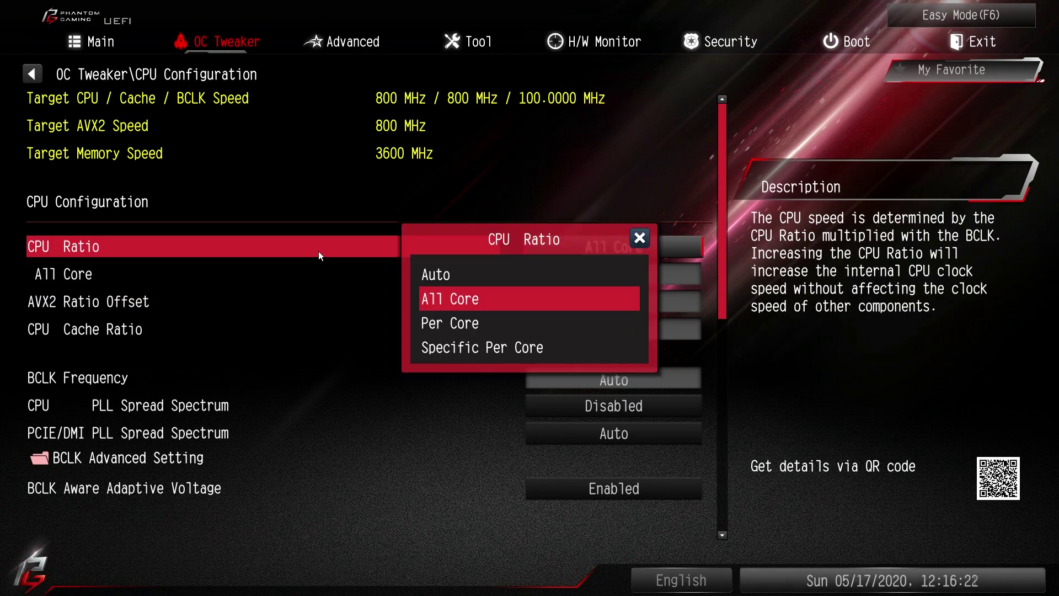
key(Up)
key(Return)
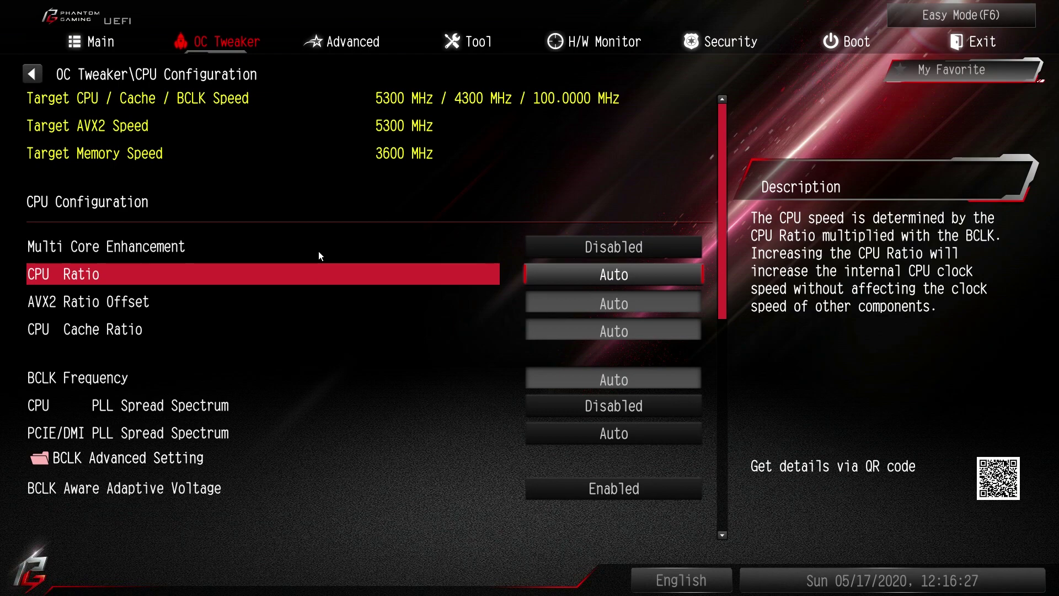
key(Down)
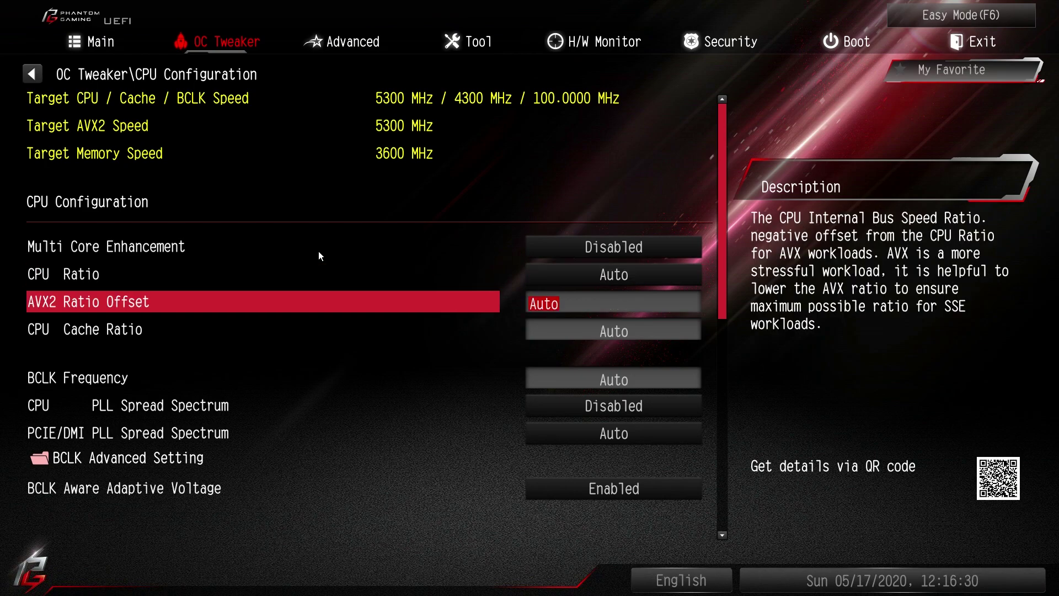
key(Down)
key(Down)
key(Down)
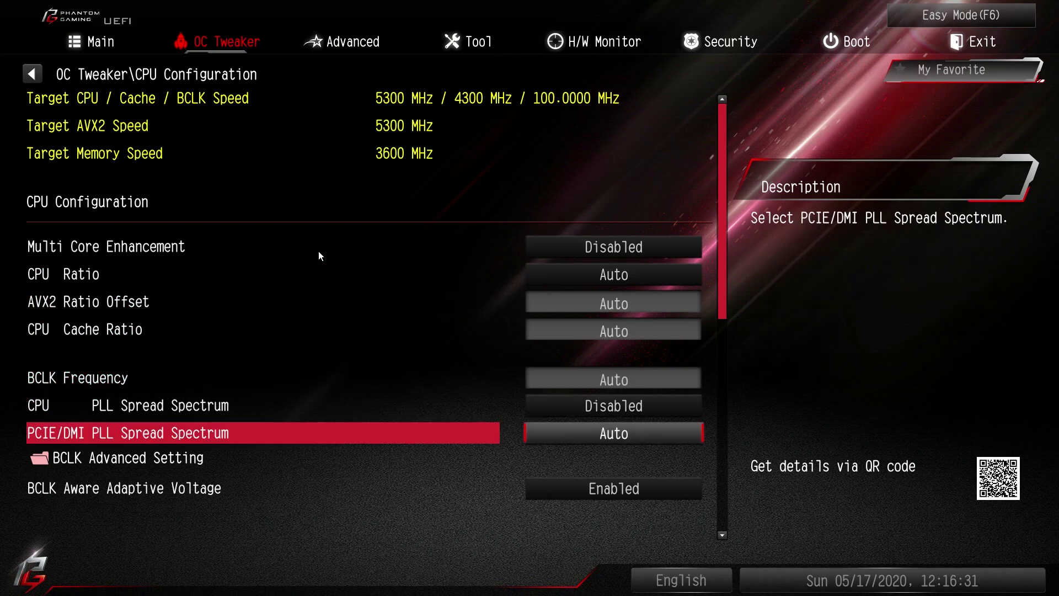
key(Down)
key(Return)
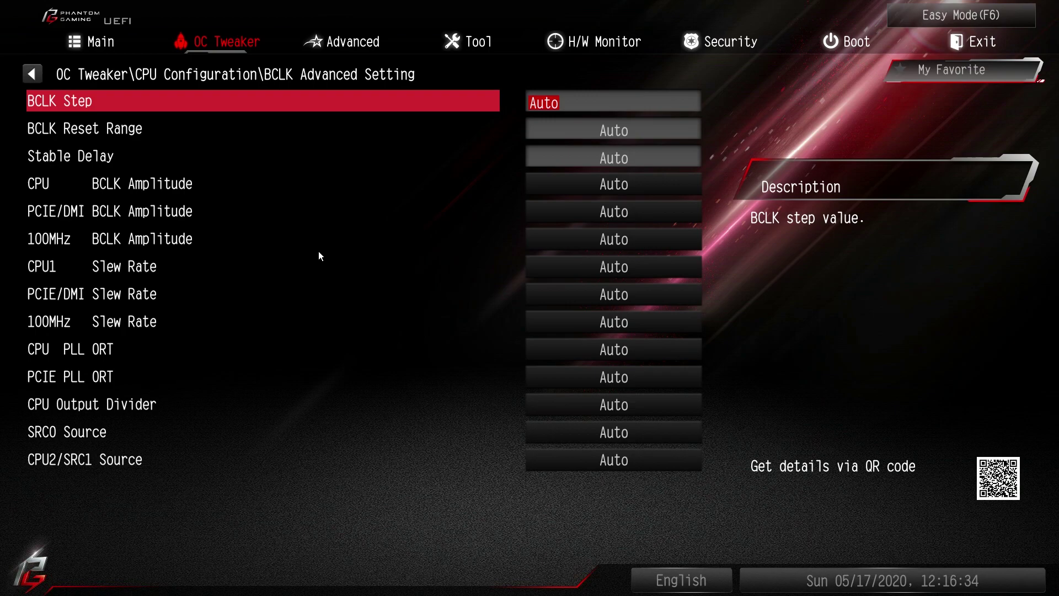
key(Escape)
key(Escape)
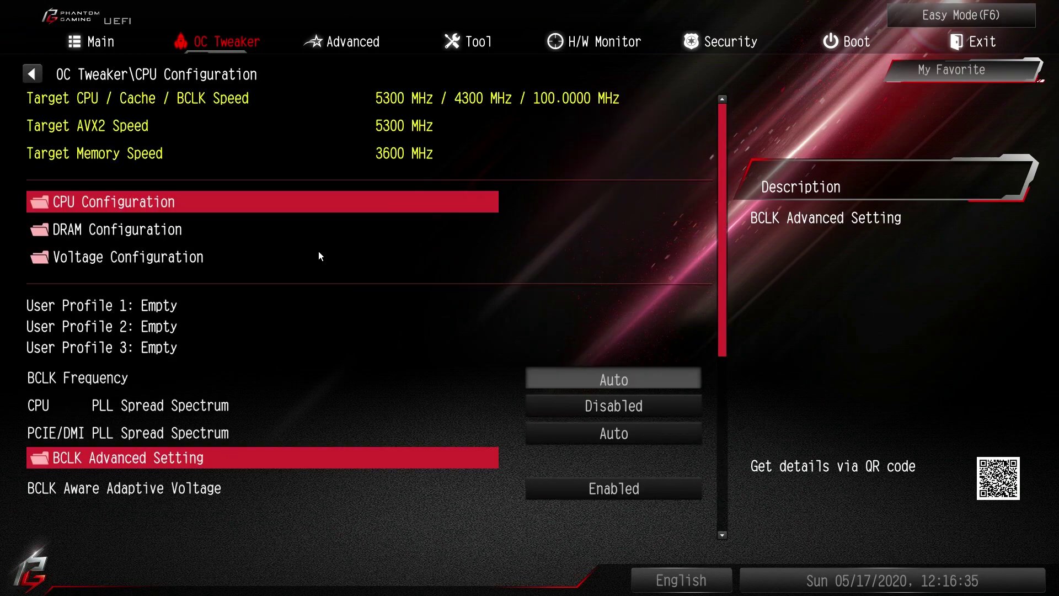
key(Down)
Step: In DRAM Configuration, view Memory Information and the Load XMP Setting choices without changing anything
key(Return)
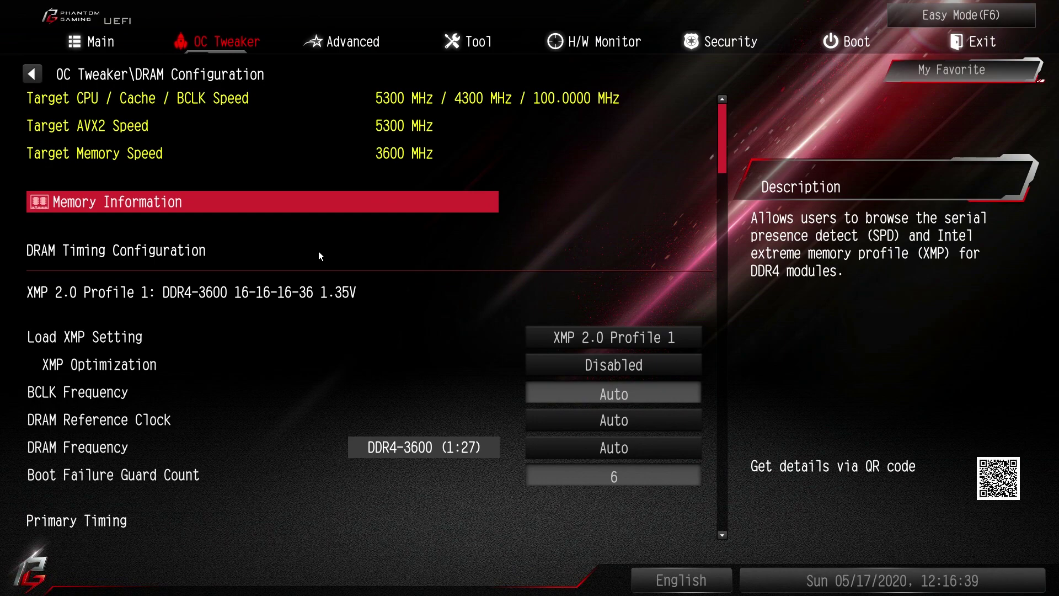
key(Return)
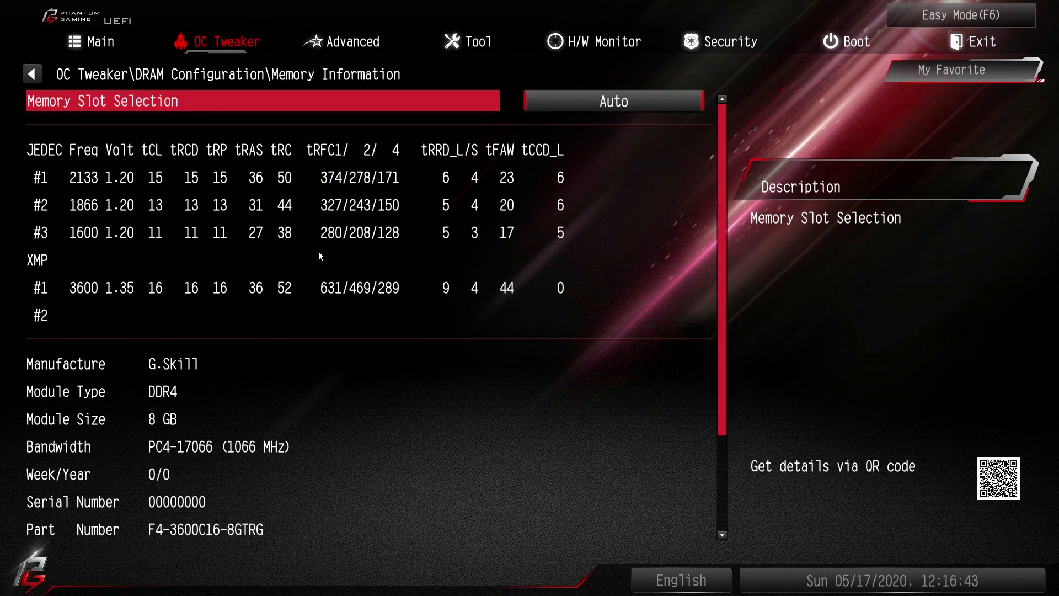
key(Escape)
key(Down)
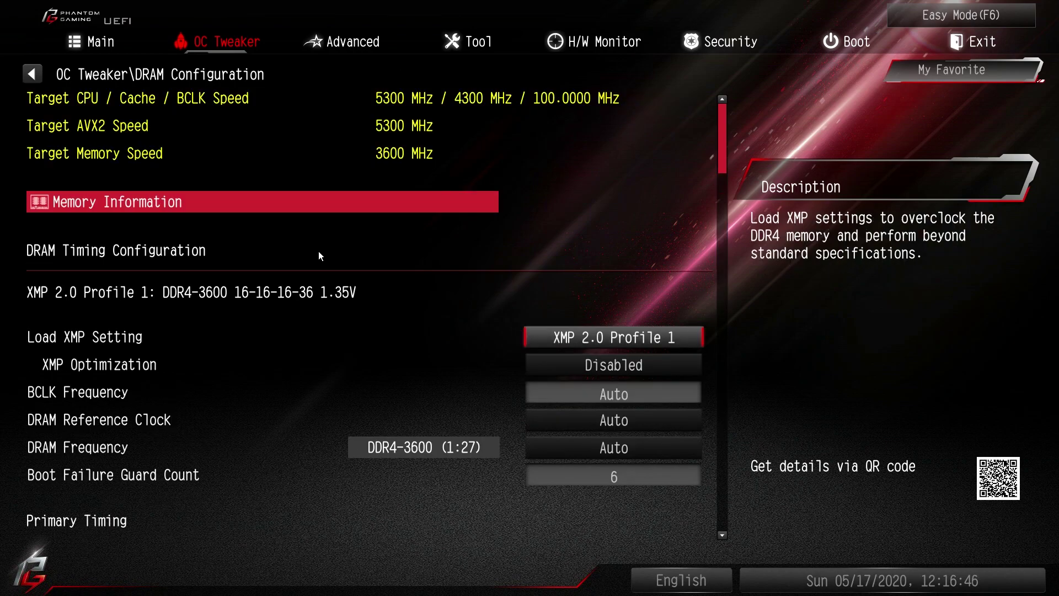
key(Return)
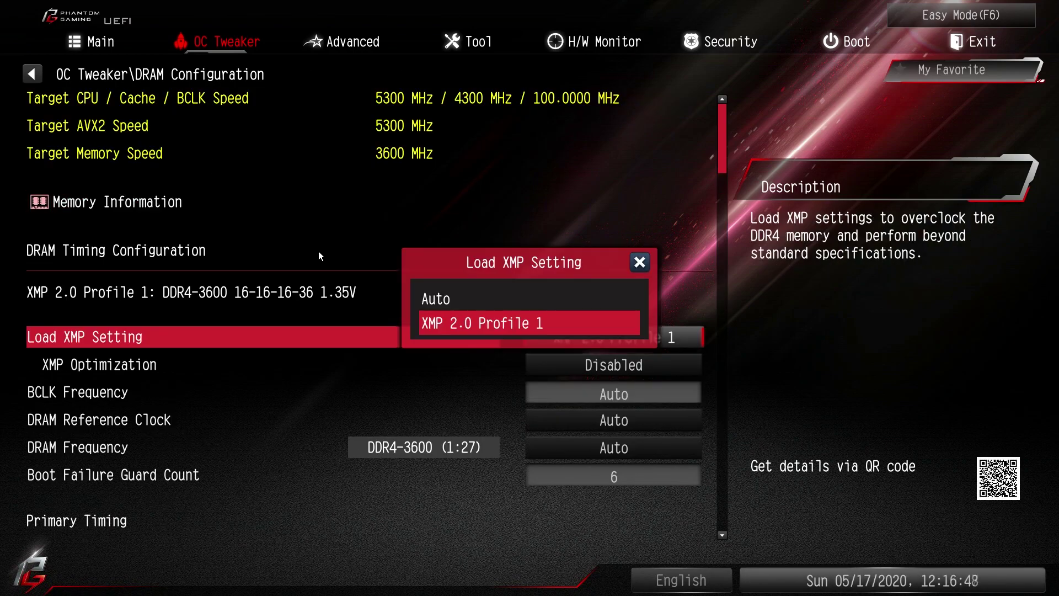
key(Escape)
Step: Scroll through the primary, secondary, turn-around and round trip timings to the ODT settings, all Auto
key(Down)
key(Down)
key(Down)
key(Down)
key(Down)
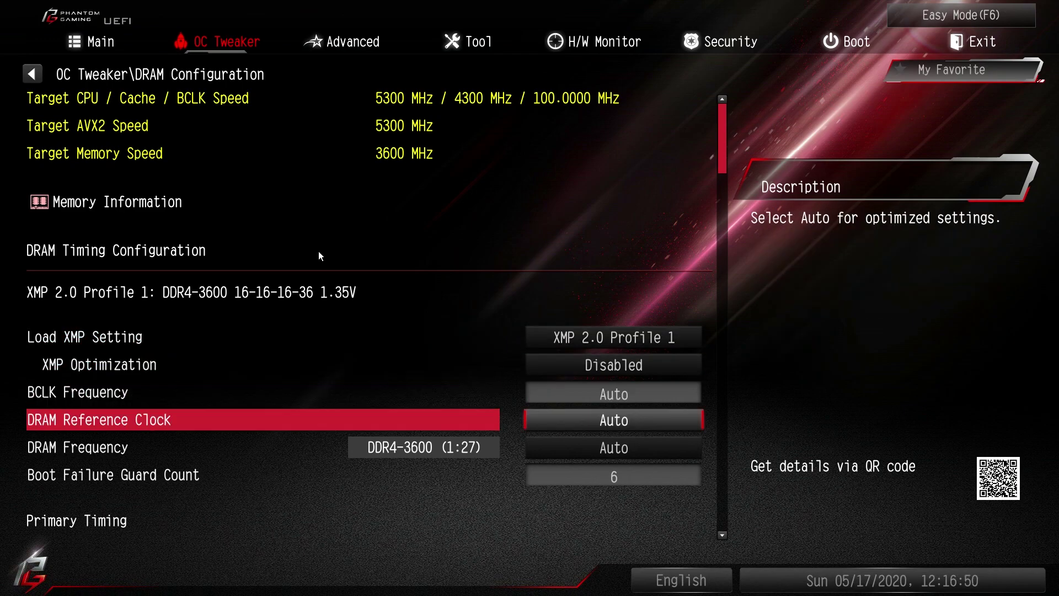
key(Down)
key(Down)
key(Down)
key(Down)
key(Down)
key(Down)
key(Down)
key(Down)
key(Down)
key(Down)
key(Down)
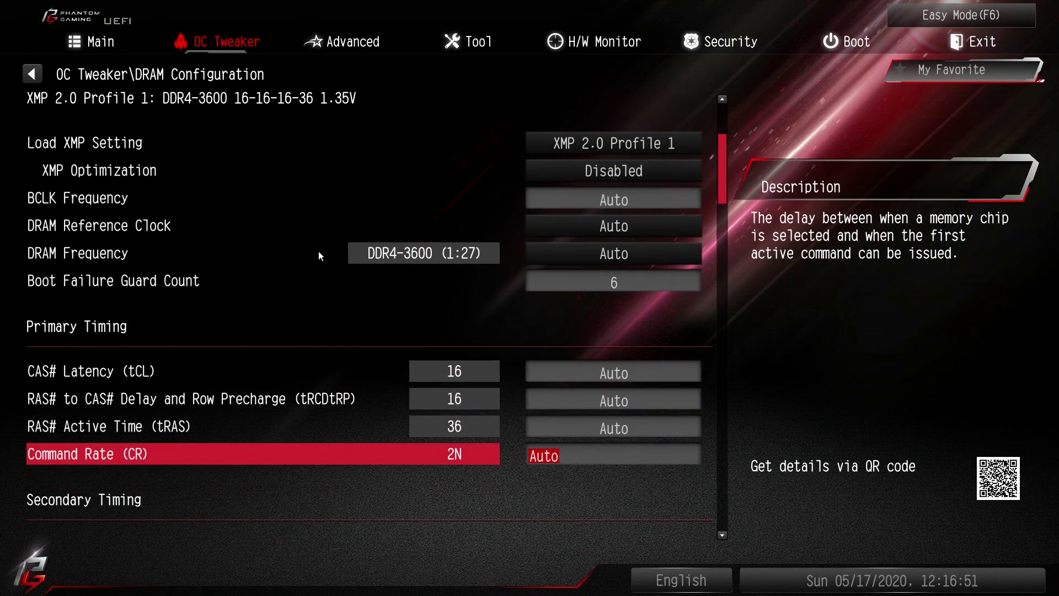
key(Down)
key(Down)
key(Down)
key(Down)
key(Down)
key(Down)
key(Down)
key(Down)
key(Down)
key(Down)
key(Down)
key(Down)
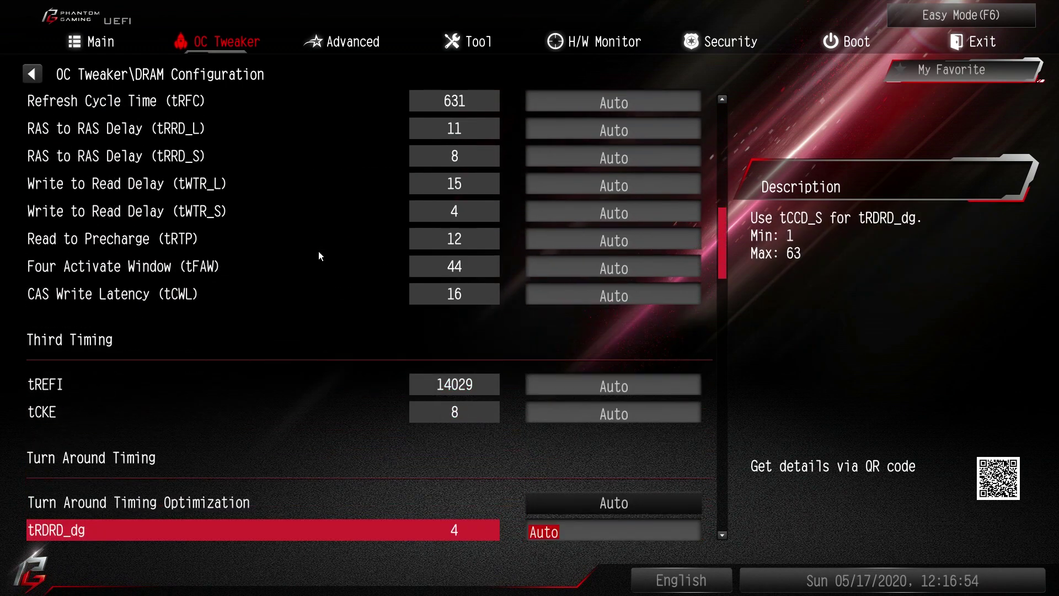
key(Down)
key(Down)
key(Down)
key(Down)
key(Down)
key(Down)
key(Down)
key(Down)
key(Down)
key(Down)
key(Down)
key(Down)
key(Down)
key(Down)
key(Down)
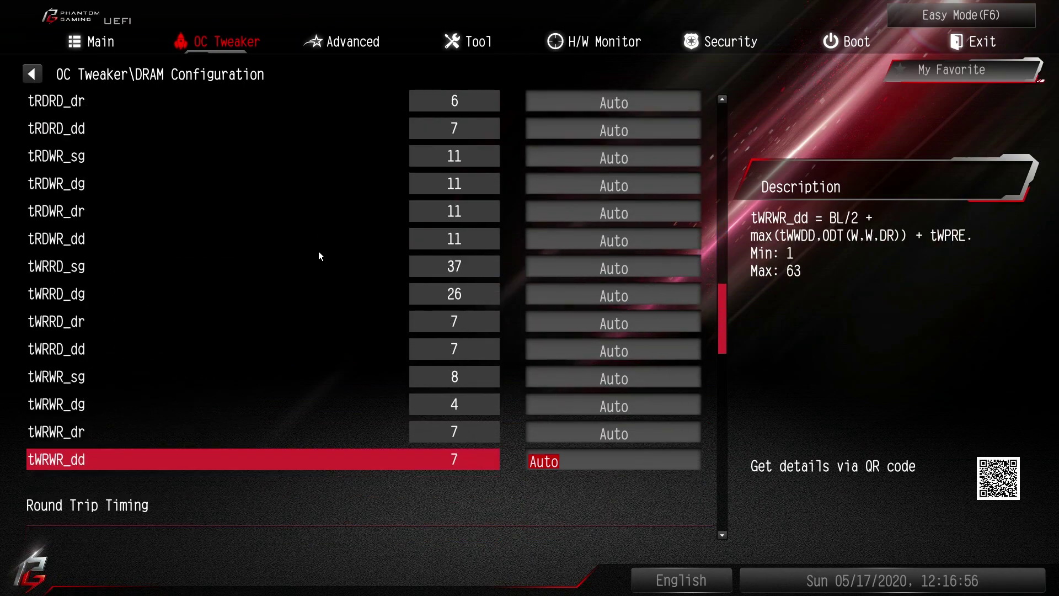
key(Down)
key(Down)
key(Down)
key(Down)
key(Down)
key(Down)
key(Down)
key(Down)
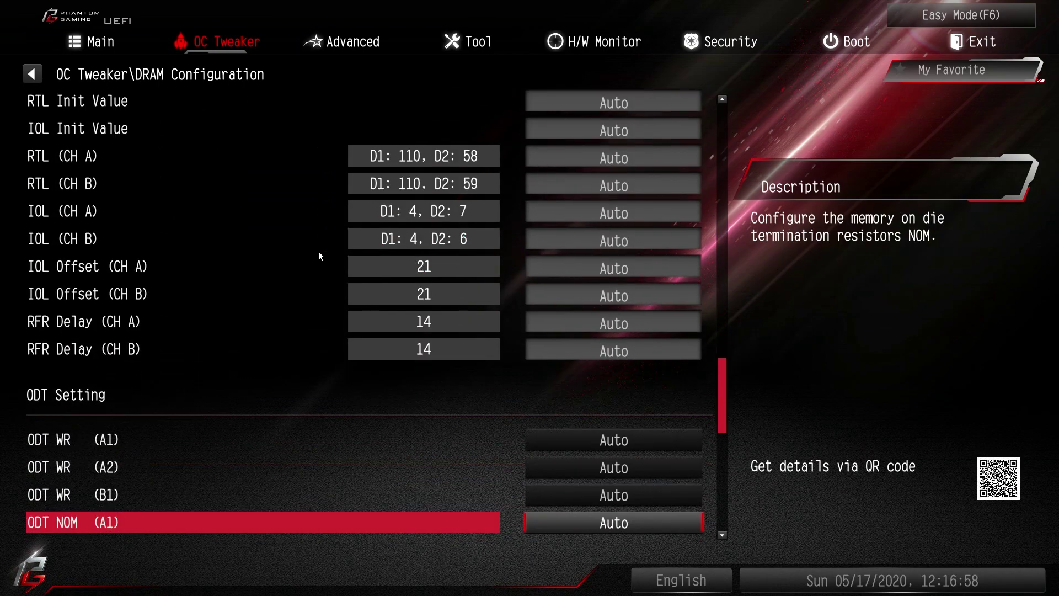
Step: Open Voltage Configuration and set CPU CORE/Cache Voltage to Fixed Mode at 1.35 V
key(Escape)
key(Down)
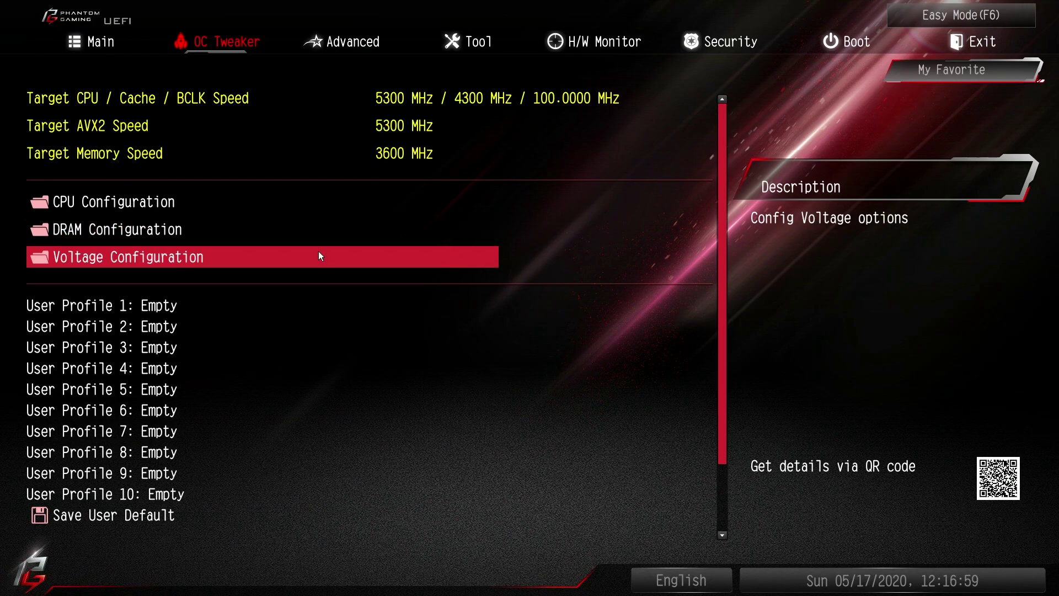
key(Return)
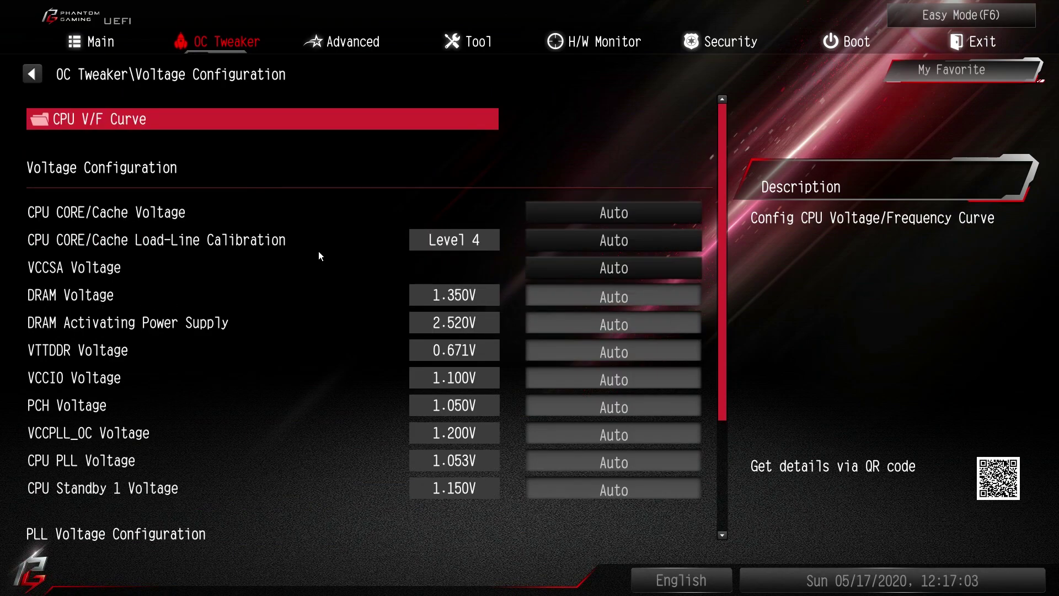
key(Down)
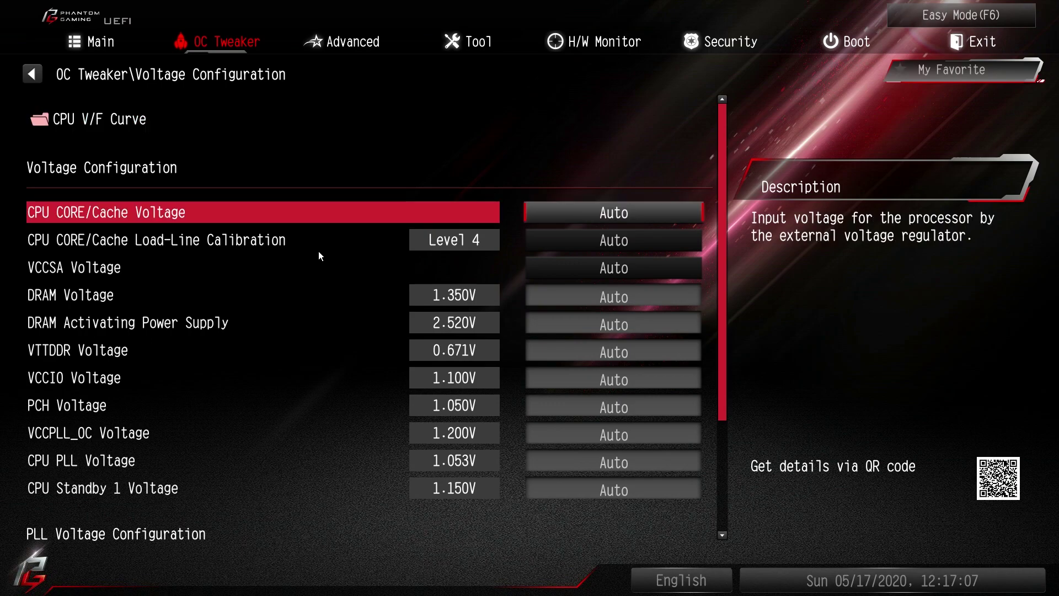
key(Return)
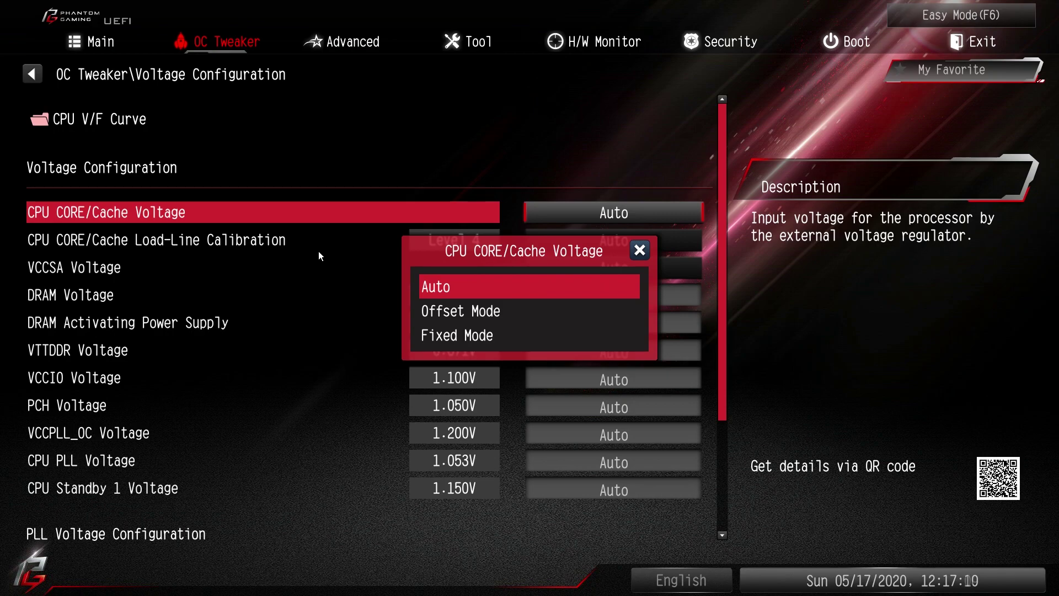
key(Down)
key(Down)
key(Return)
key(Down)
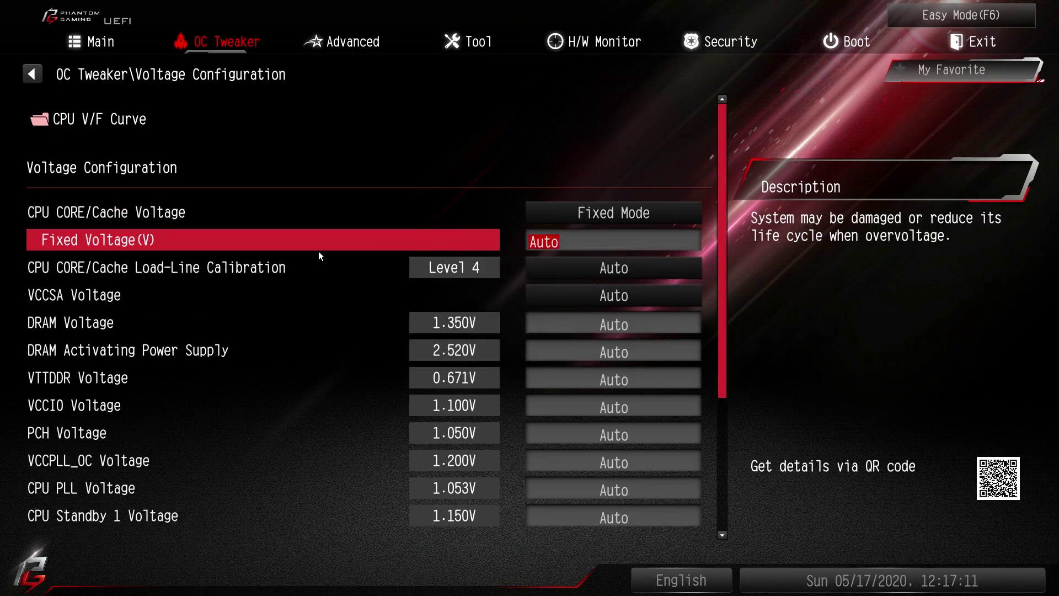
text(1.35)
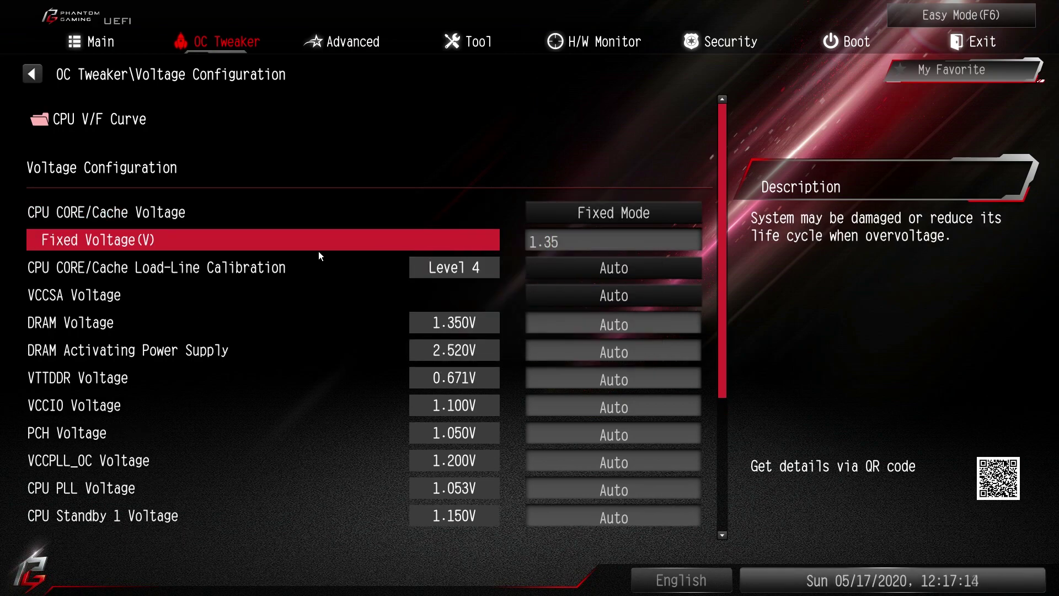
key(Return)
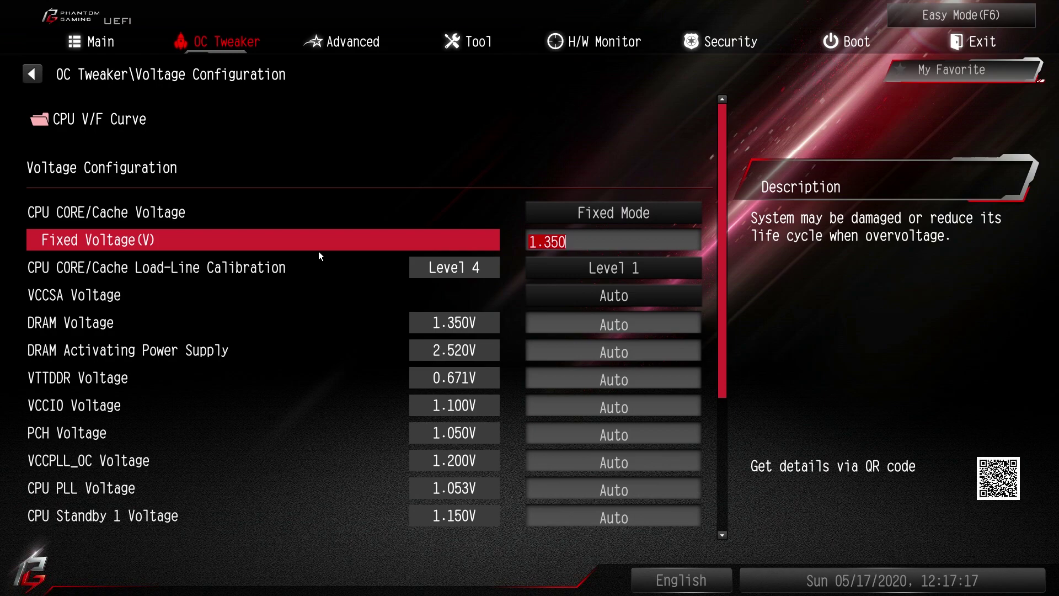
Step: Return CPU CORE/Cache Voltage to Auto and scroll down to DRAM Voltage
key(Down)
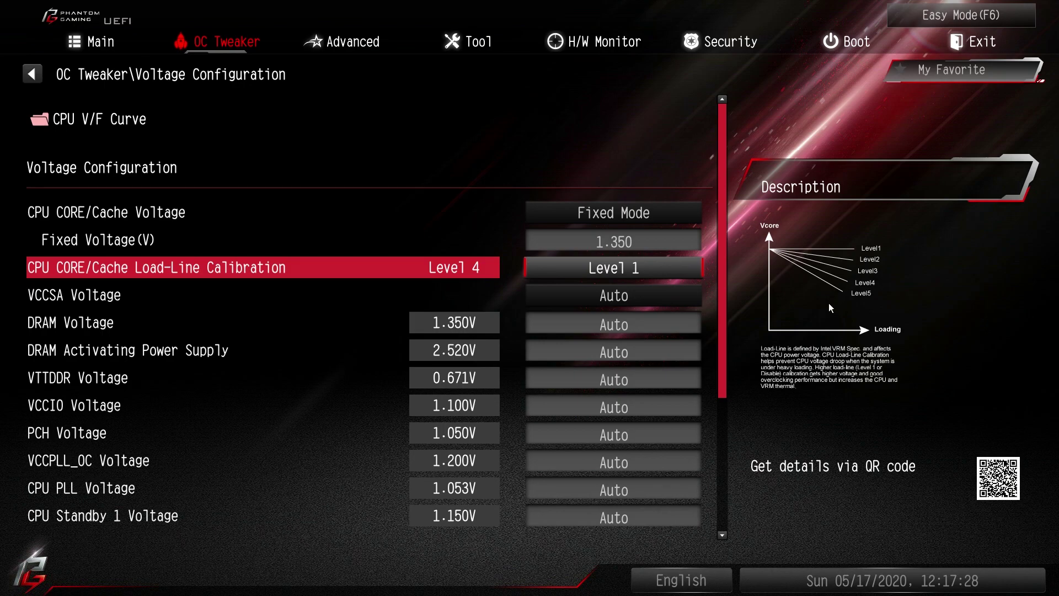
key(Up)
key(Up)
key(Return)
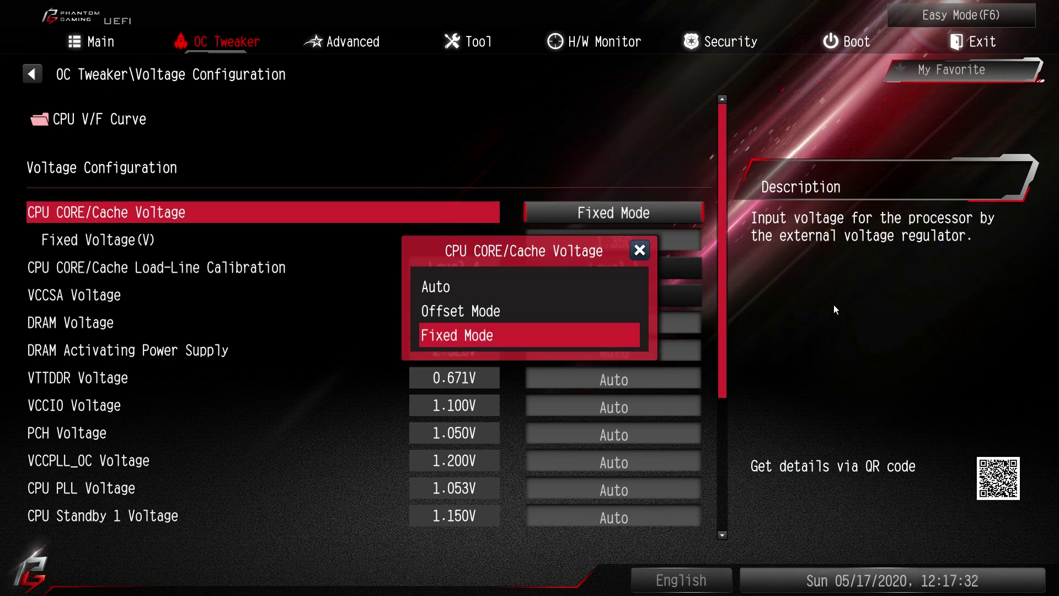
key(Up)
key(Up)
key(Return)
key(Down)
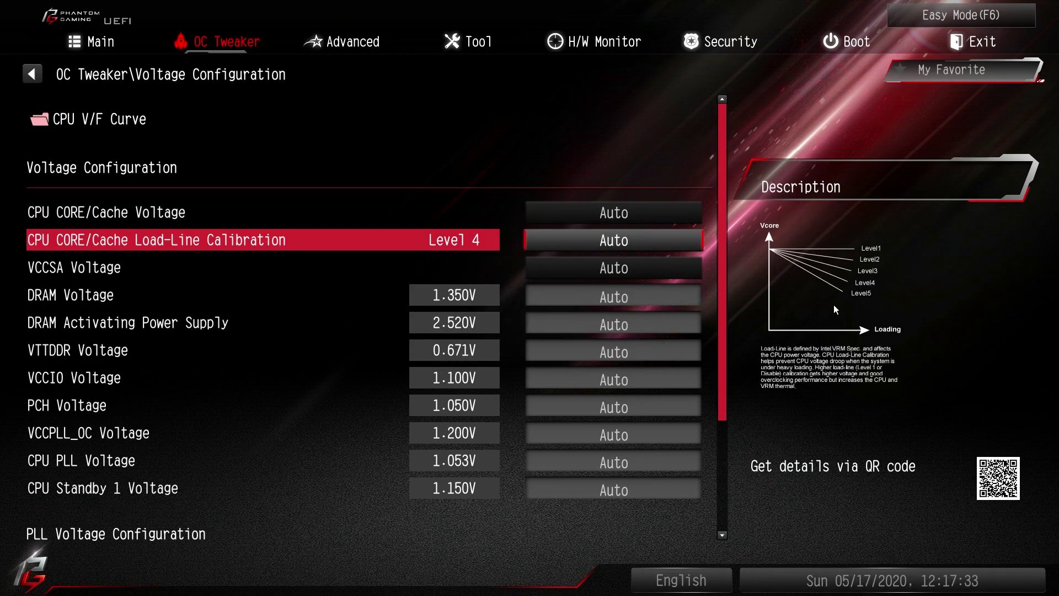
key(Down)
key(Down)
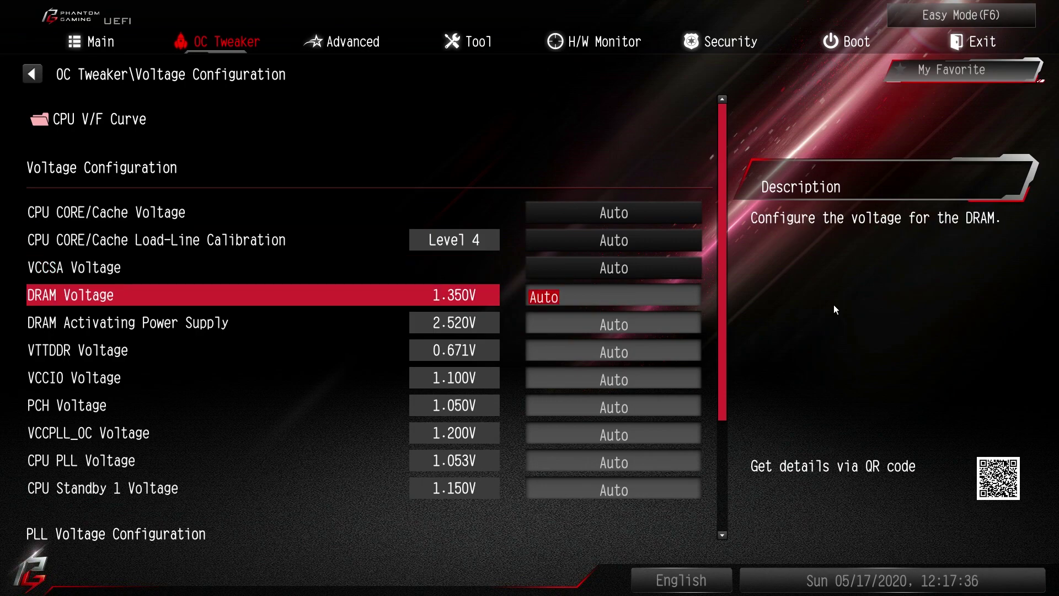
key(Down)
key(Down)
key(Down)
key(Down)
key(Down)
key(Down)
key(Down)
key(Down)
key(Down)
key(Down)
key(Down)
key(Down)
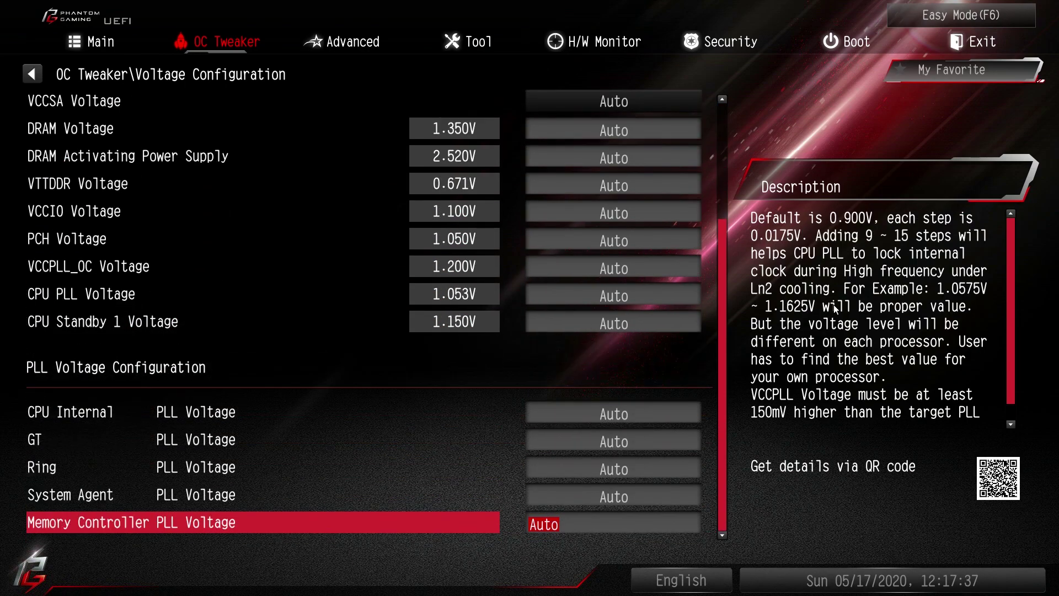
Step: Leave Voltage Configuration, browse the OC Tweaker entries, and move to the Advanced page
key(Escape)
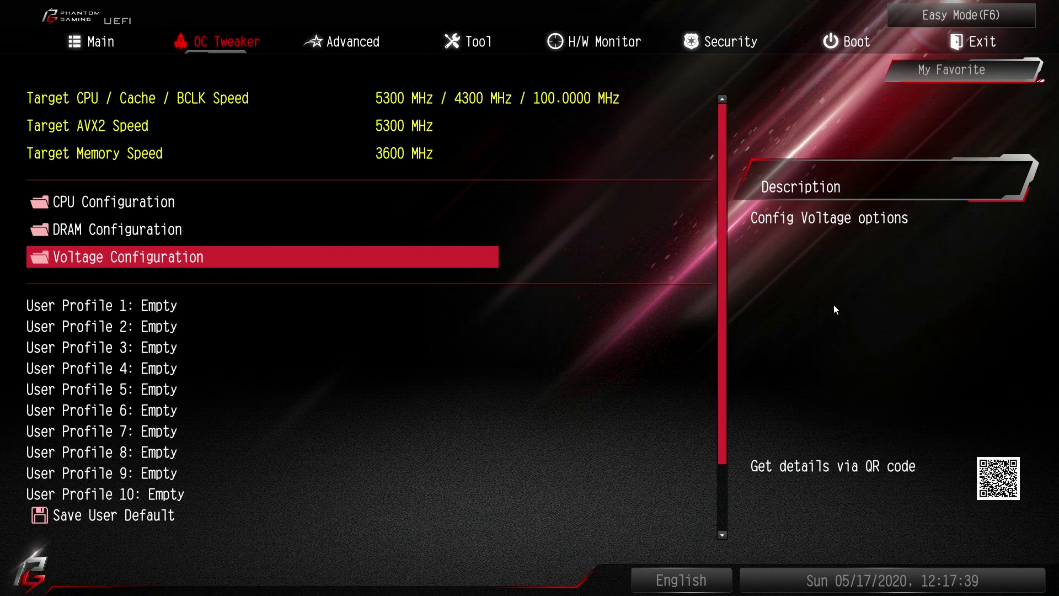
key(Up)
key(Up)
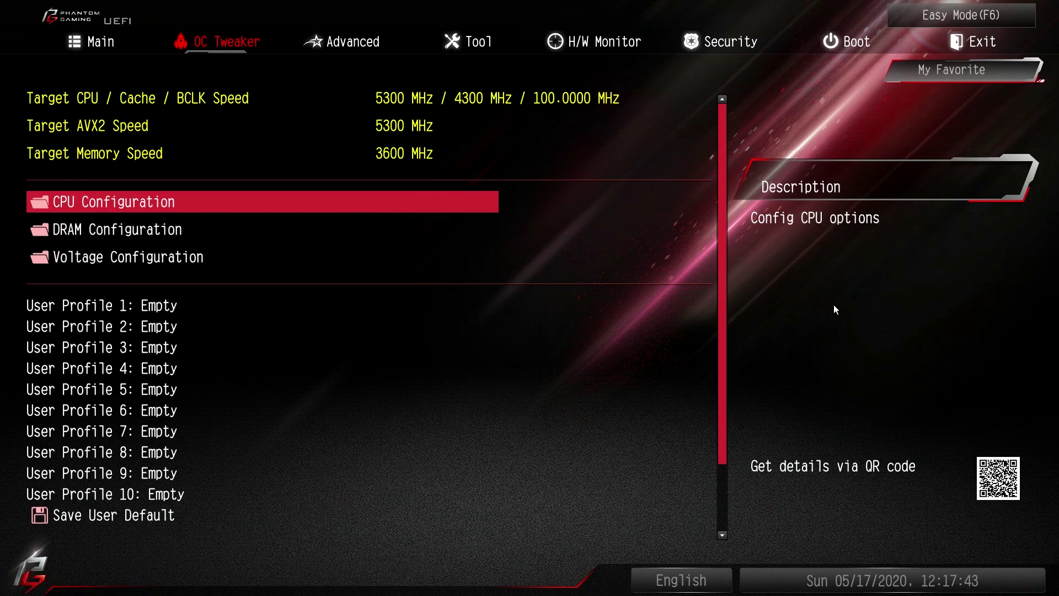
key(Down)
key(Down)
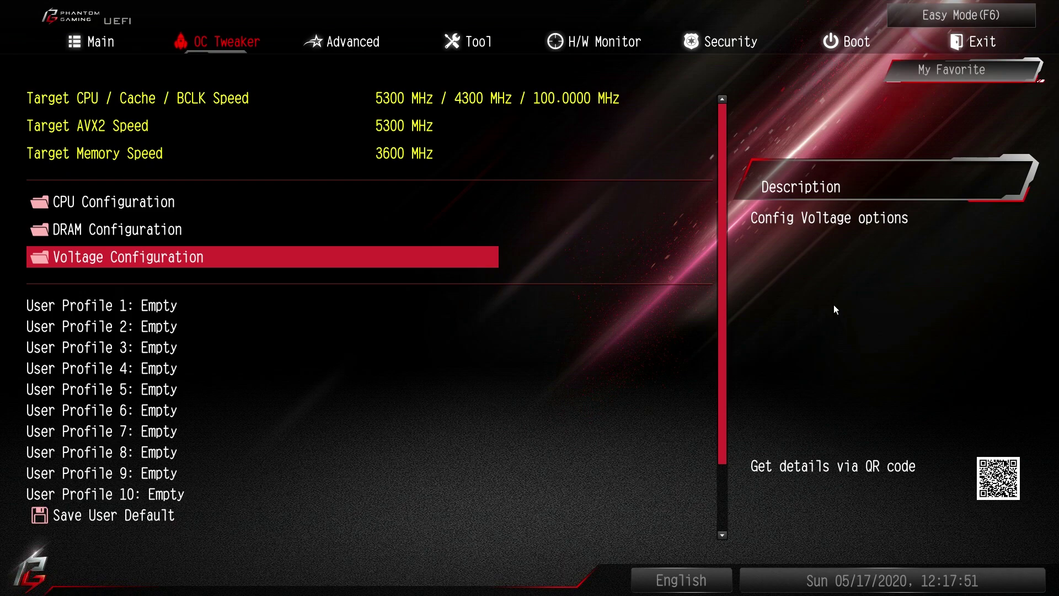
key(Up)
key(Up)
key(Up)
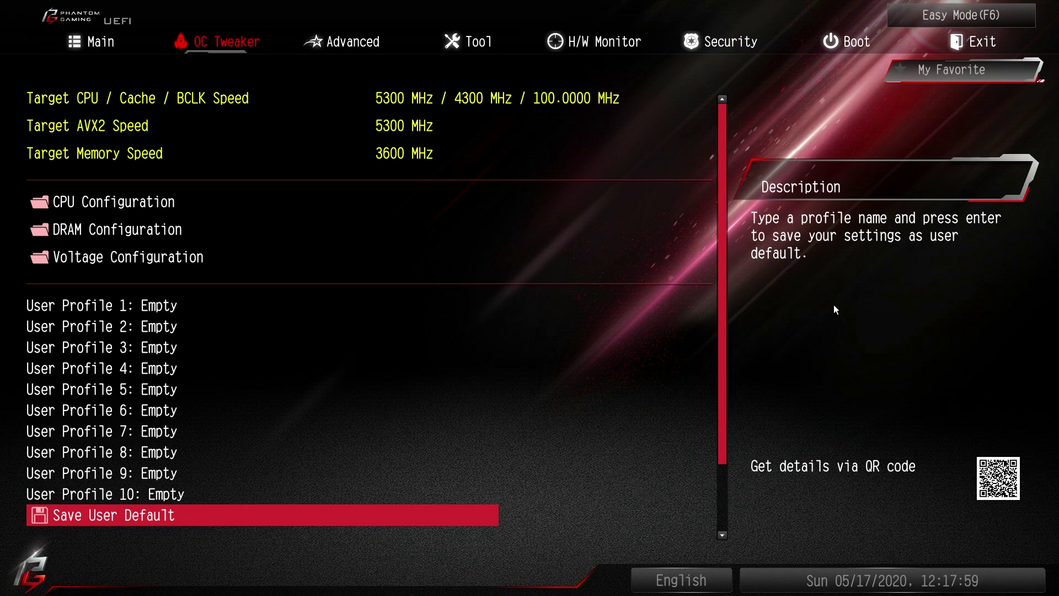
key(Right)
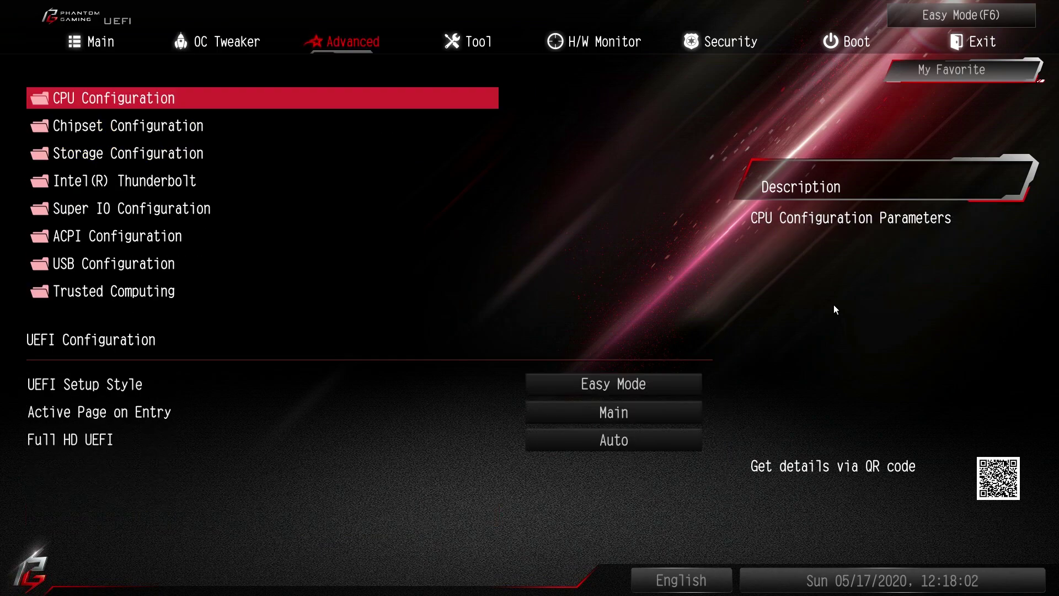
key(Return)
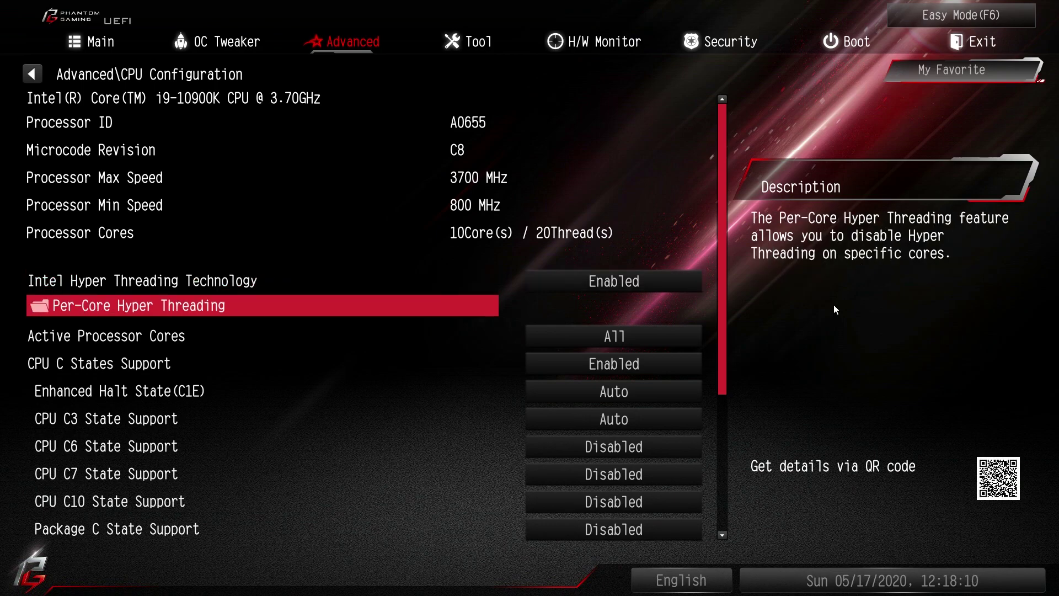
key(Down)
key(Down)
key(Down)
key(Down)
key(Down)
key(Down)
key(Down)
key(Down)
key(Down)
key(Down)
key(Down)
key(Down)
key(Down)
key(Down)
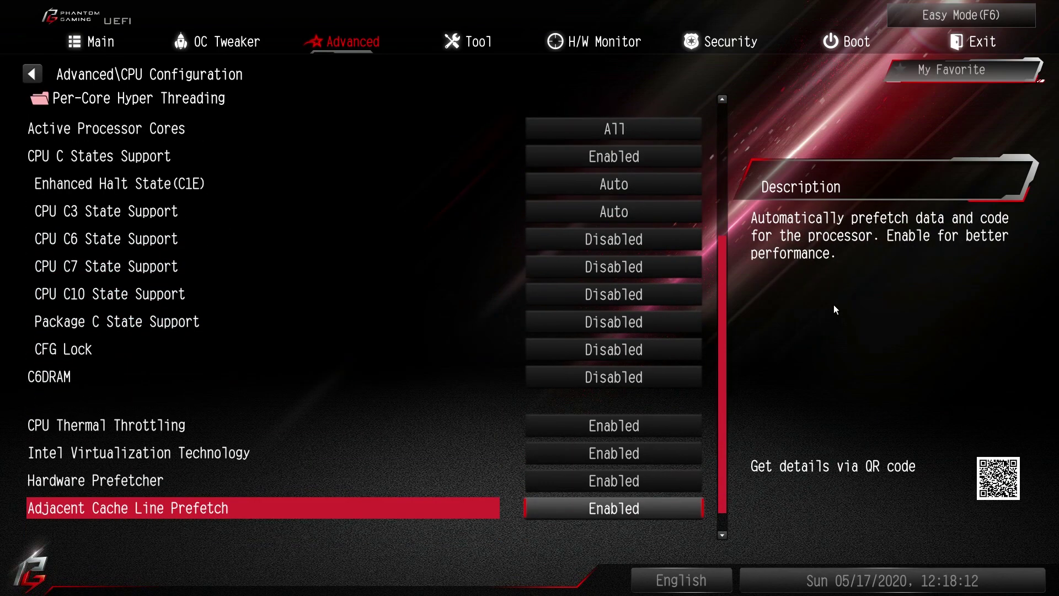
key(Down)
key(Escape)
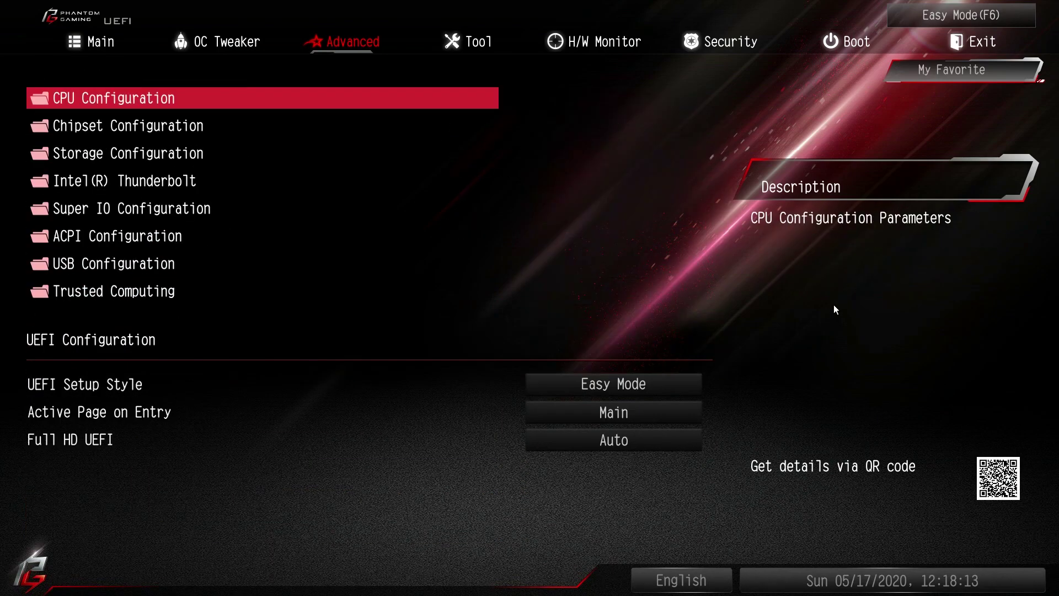
key(Down)
Step: Open Chipset Configuration and check the Primary Graphics Adapter choices, keeping PCI Express
key(Return)
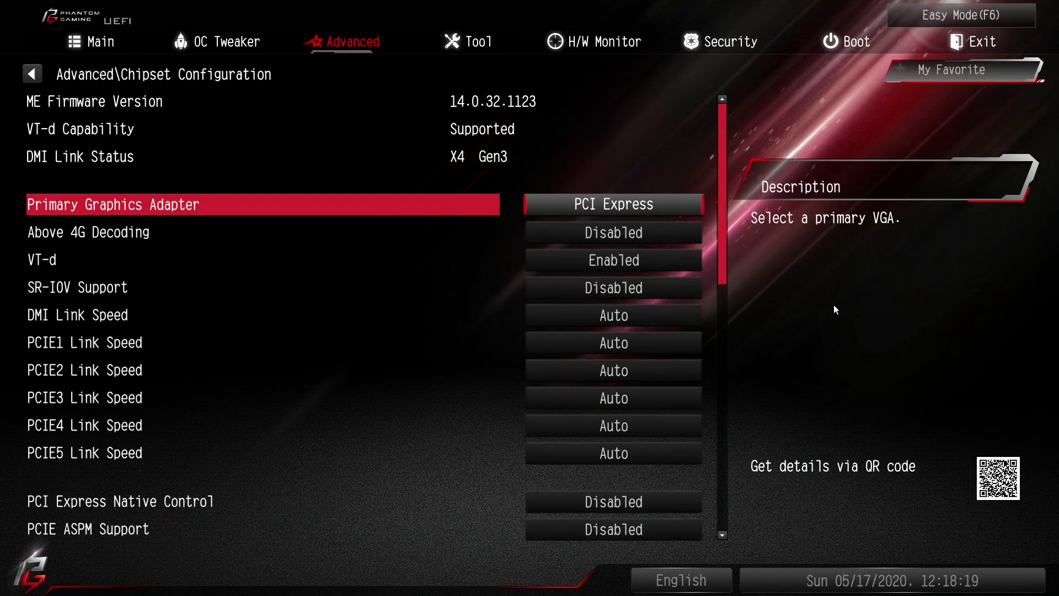
key(Return)
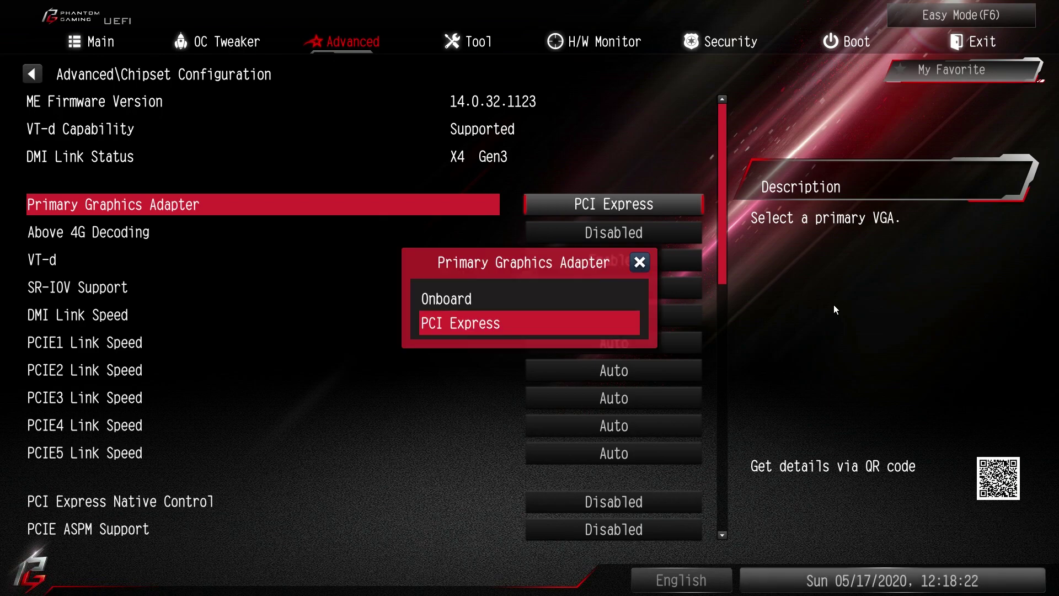
key(Return)
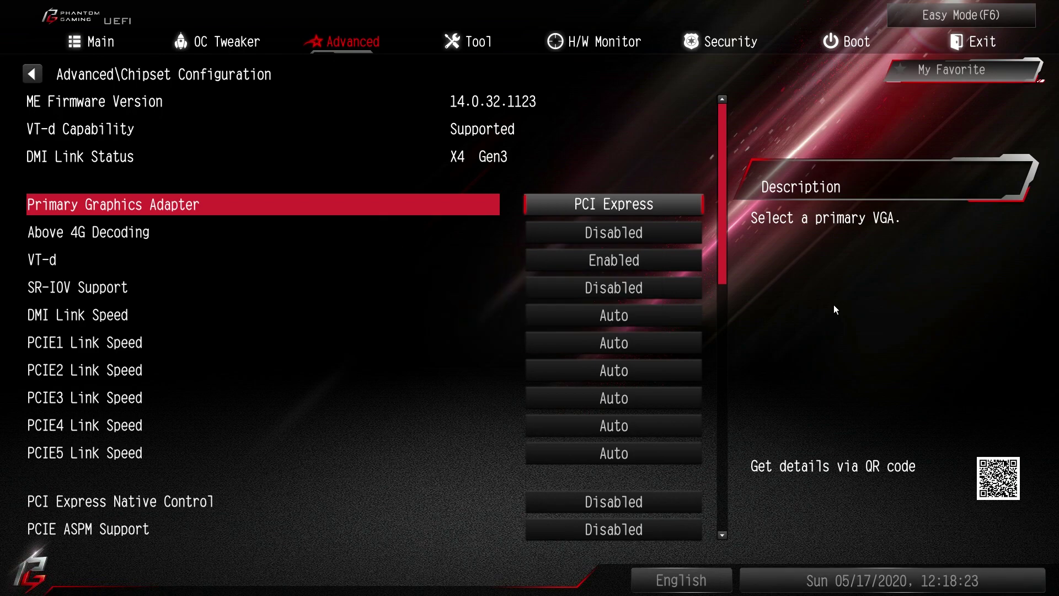
Step: Scroll from PCIE2 Link Speed through audio, Ethernet and power-loss to the onboard LED settings
key(Down)
key(Down)
key(Down)
key(Down)
key(Down)
key(Down)
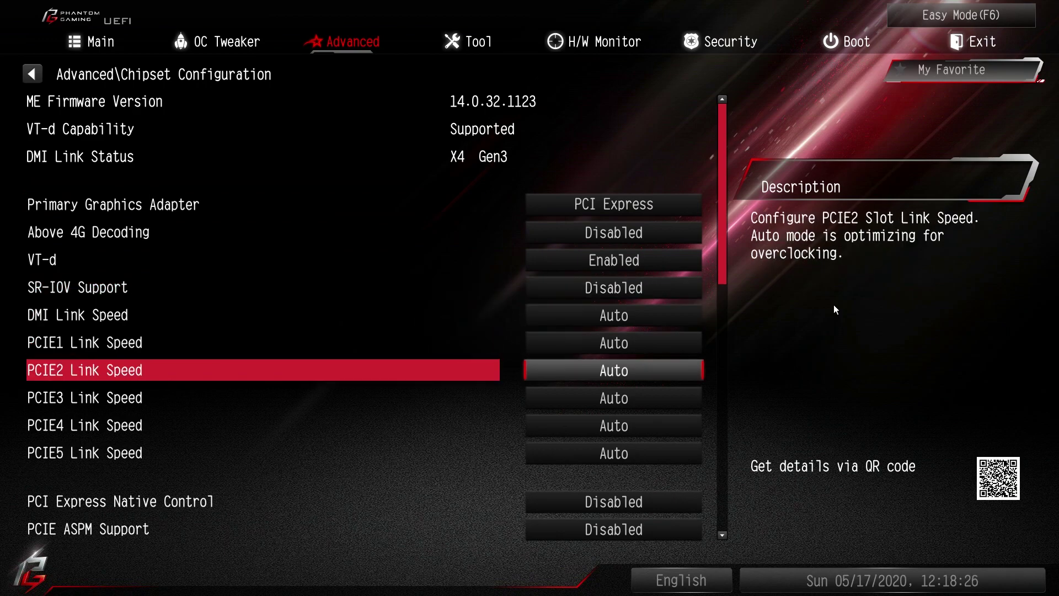
key(Down)
key(Down)
key(Down)
key(Down)
key(Down)
key(Down)
key(Down)
key(Down)
key(Down)
key(Down)
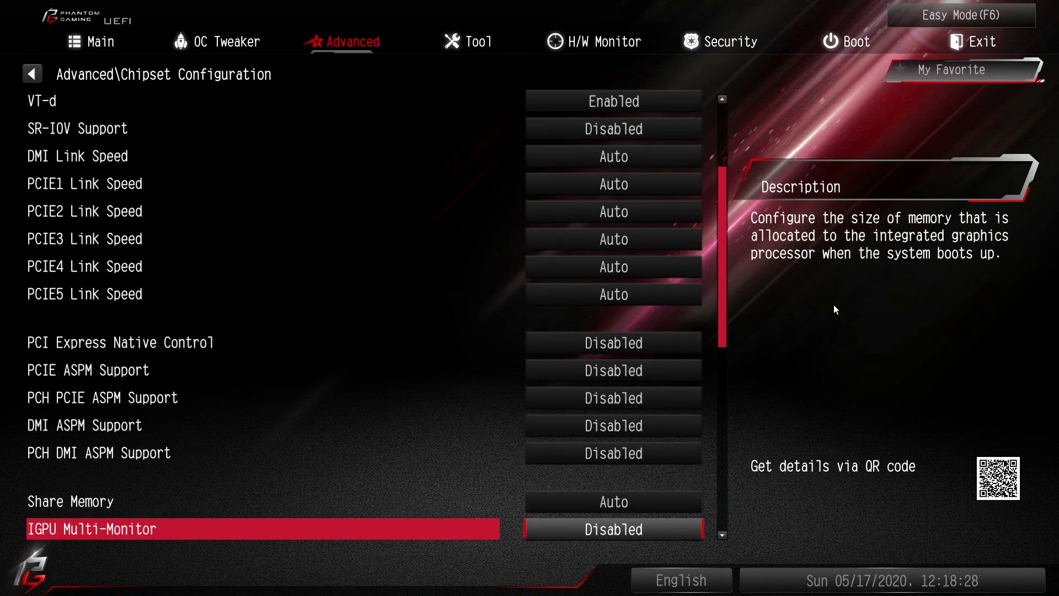
key(Down)
key(Down)
key(Down)
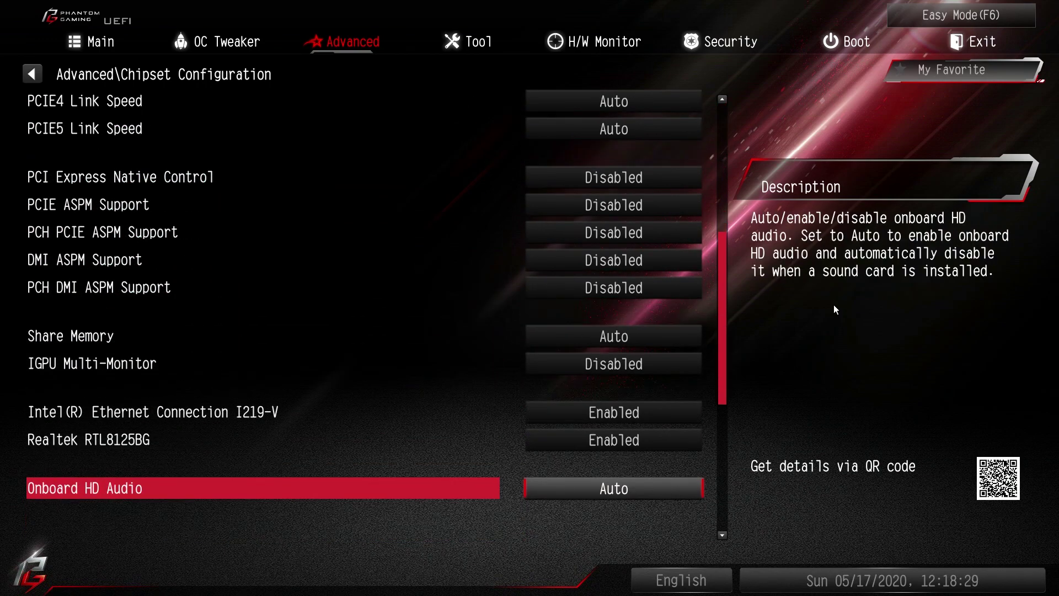
key(Up)
key(Up)
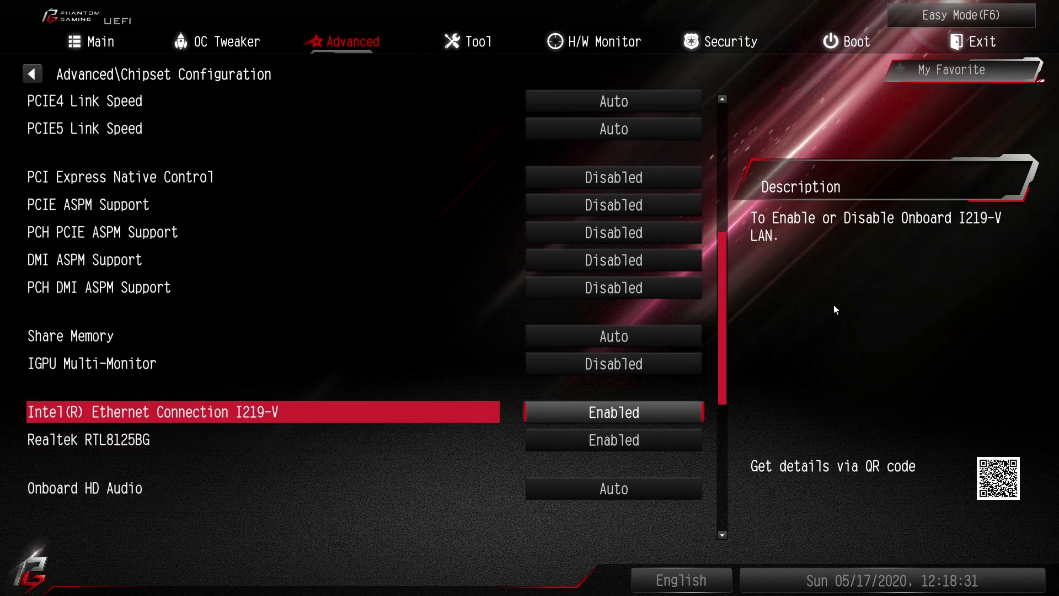
key(Down)
key(Down)
key(Down)
key(Down)
key(Down)
key(Down)
key(Down)
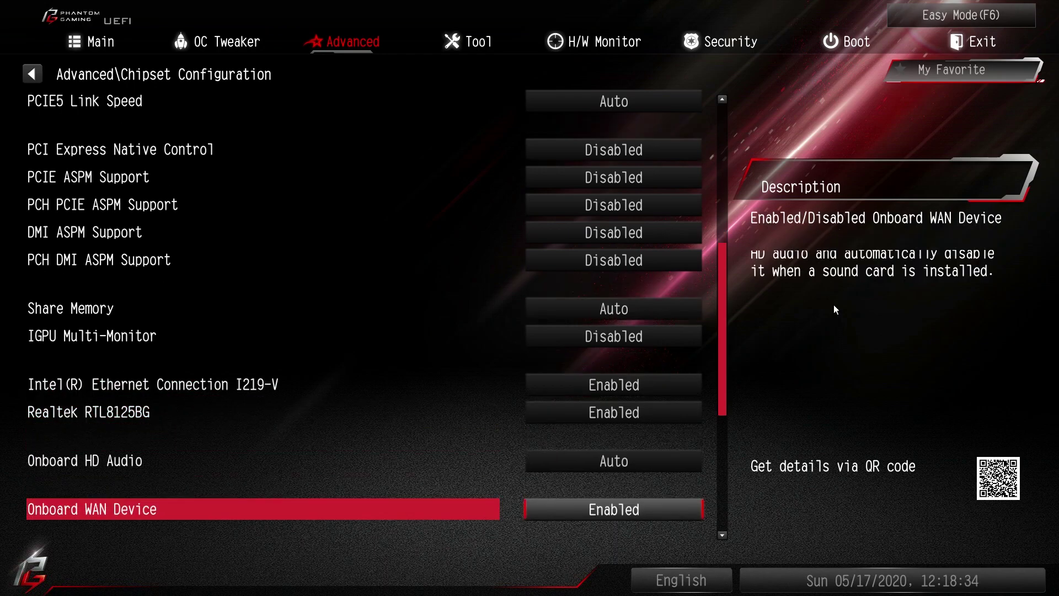
key(Down)
key(Down)
key(Down)
key(Down)
key(Down)
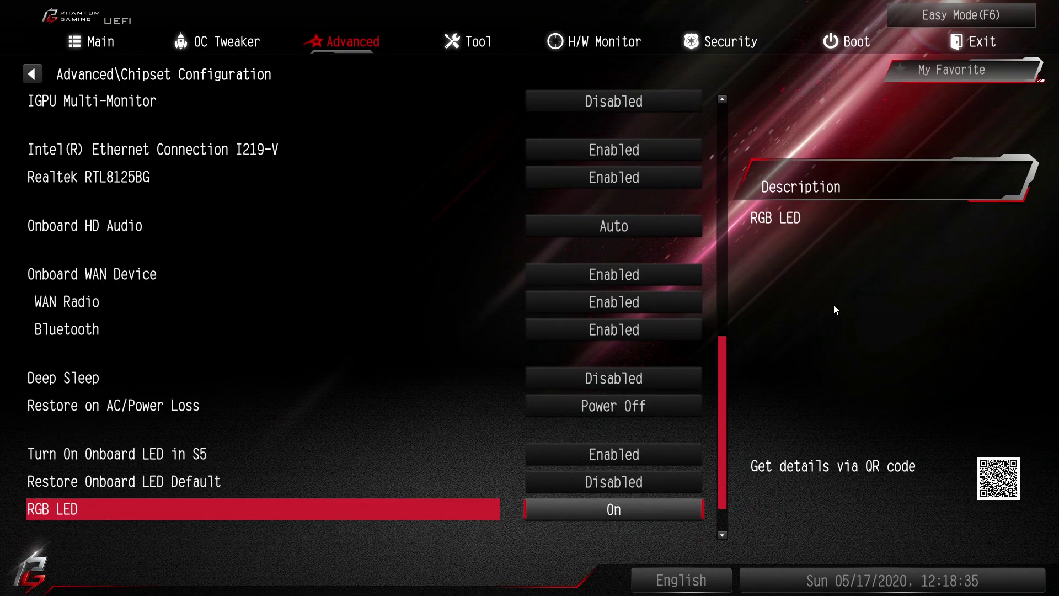
key(Escape)
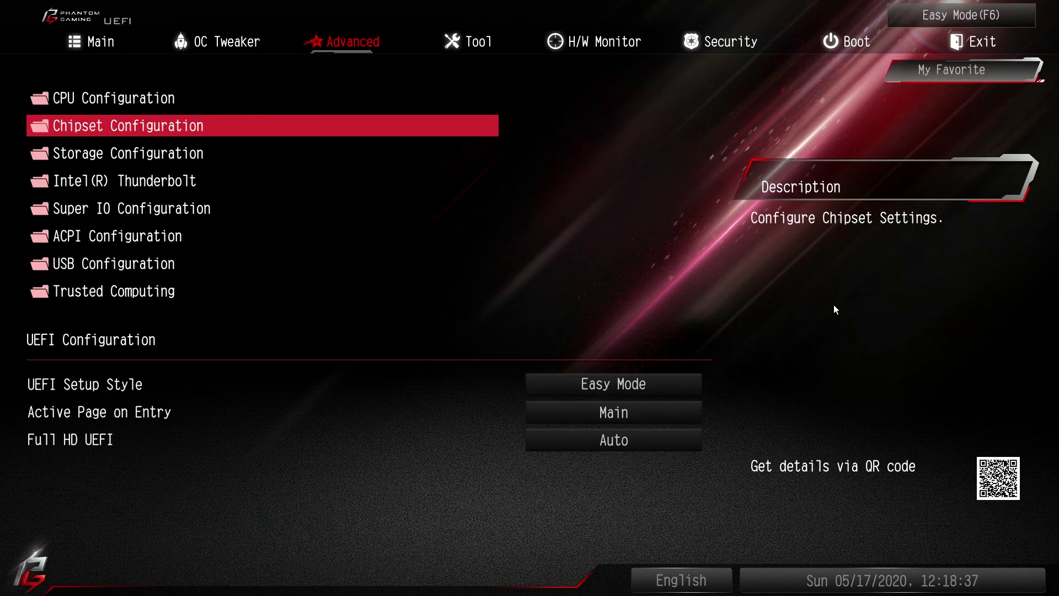
key(Down)
key(Return)
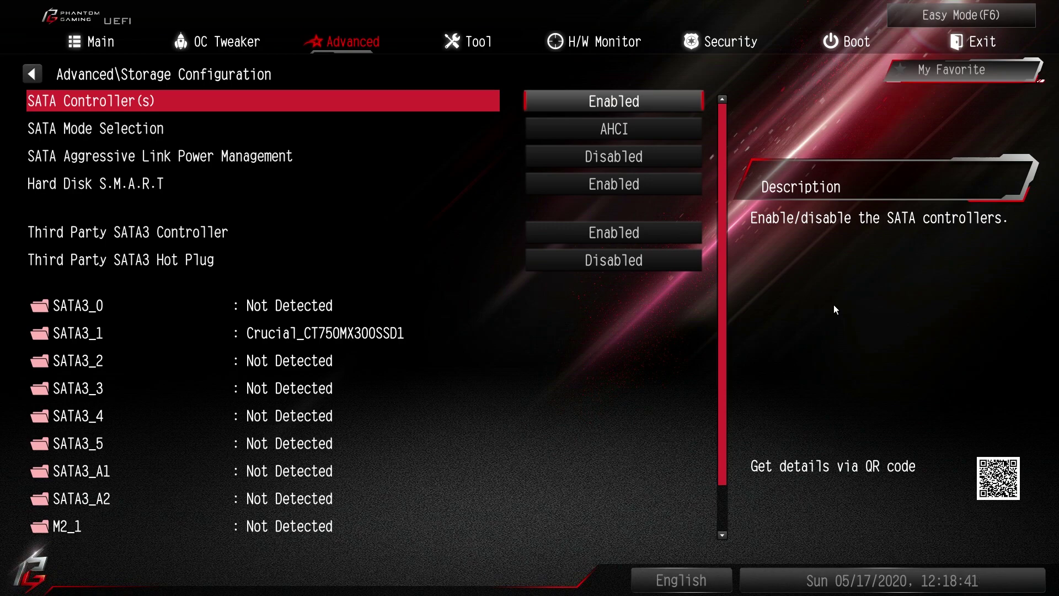
key(Down)
key(Down)
key(Down)
key(Down)
key(Down)
key(Down)
key(Down)
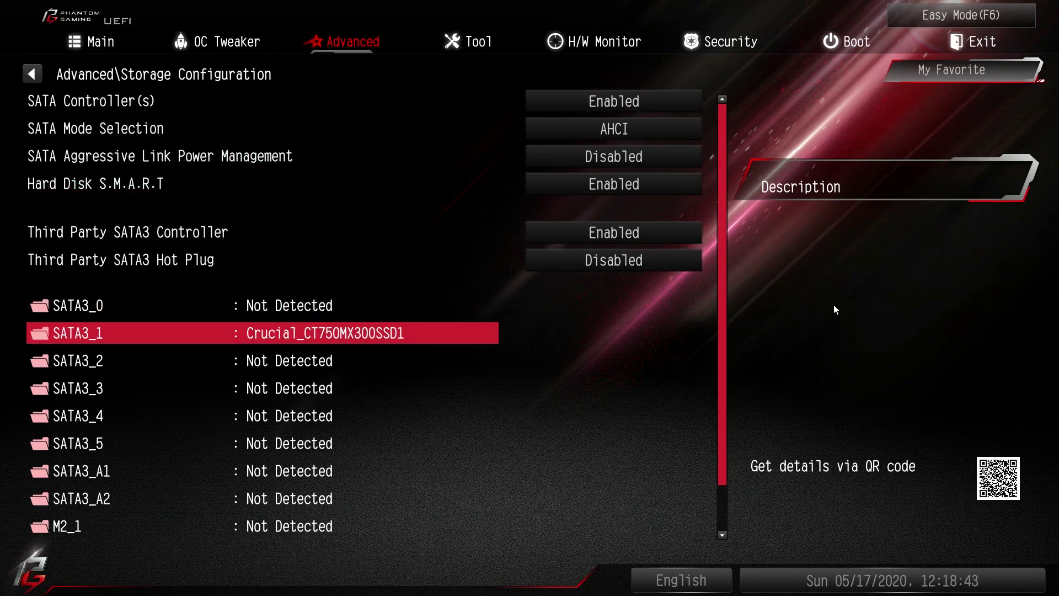
key(Return)
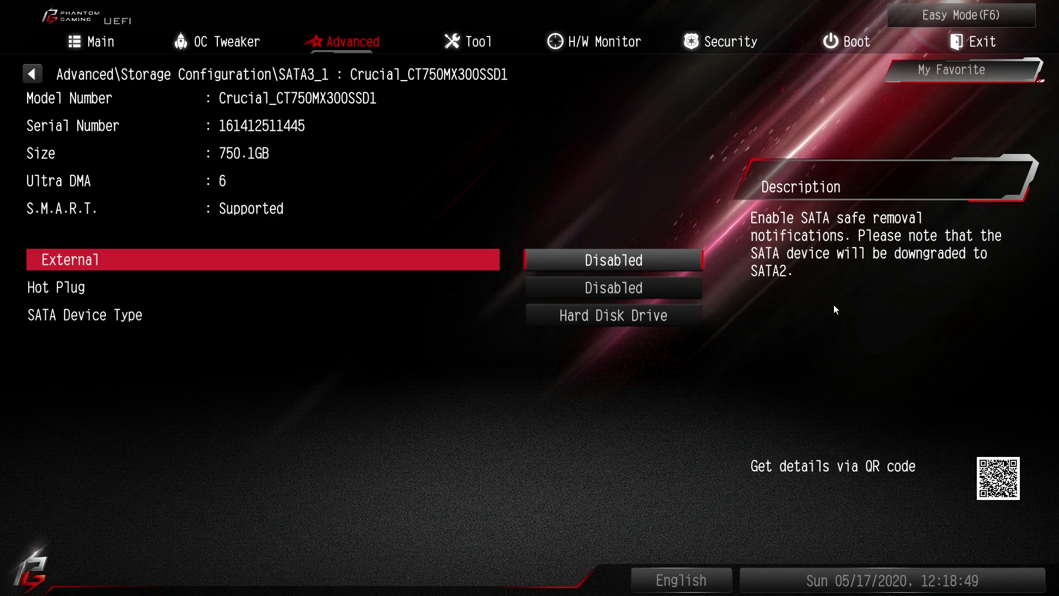
key(Escape)
key(Escape)
key(Down)
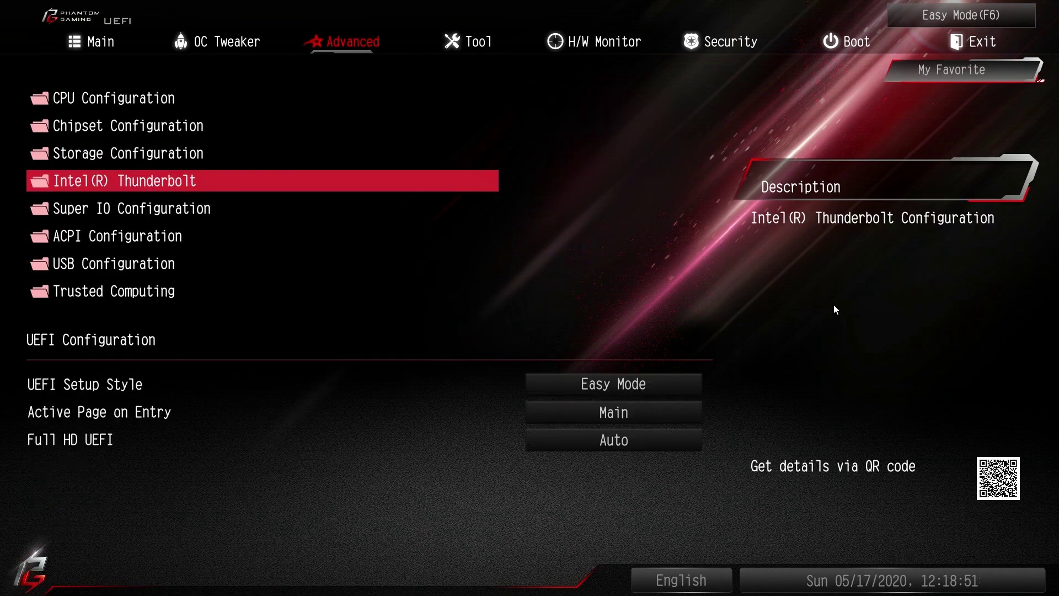
Step: Look at the Intel(R) Thunderbolt, Super IO Configuration and ACPI Configuration pages in turn
key(Return)
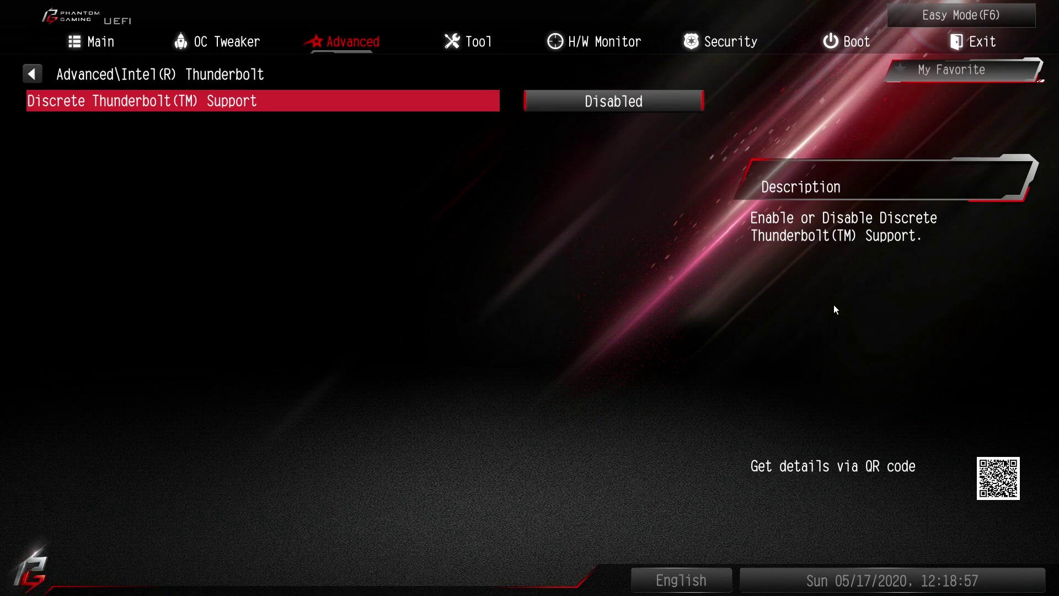
key(Escape)
key(Down)
key(Return)
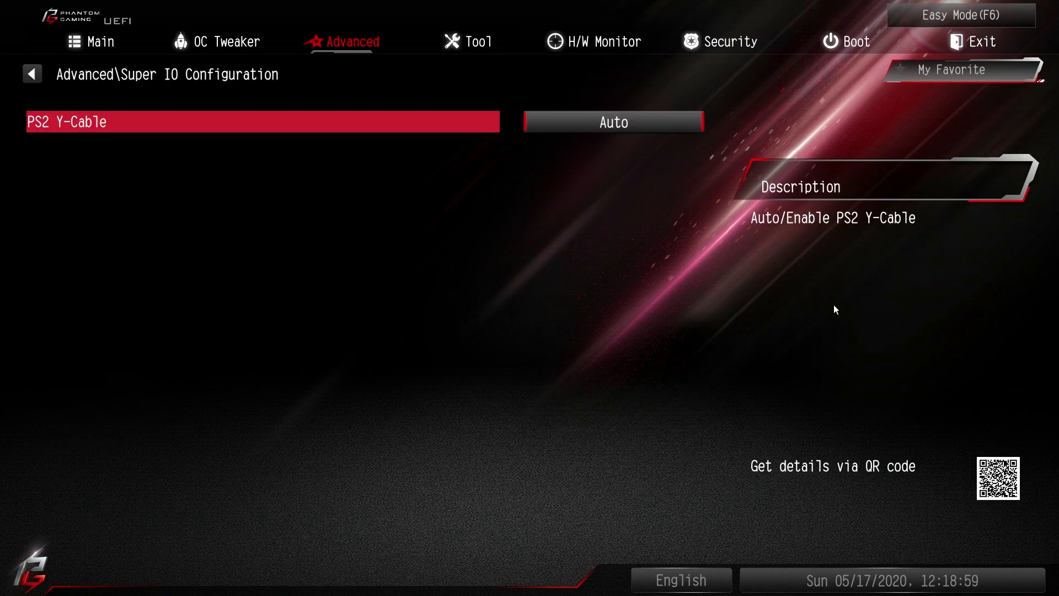
key(Escape)
key(Down)
key(Return)
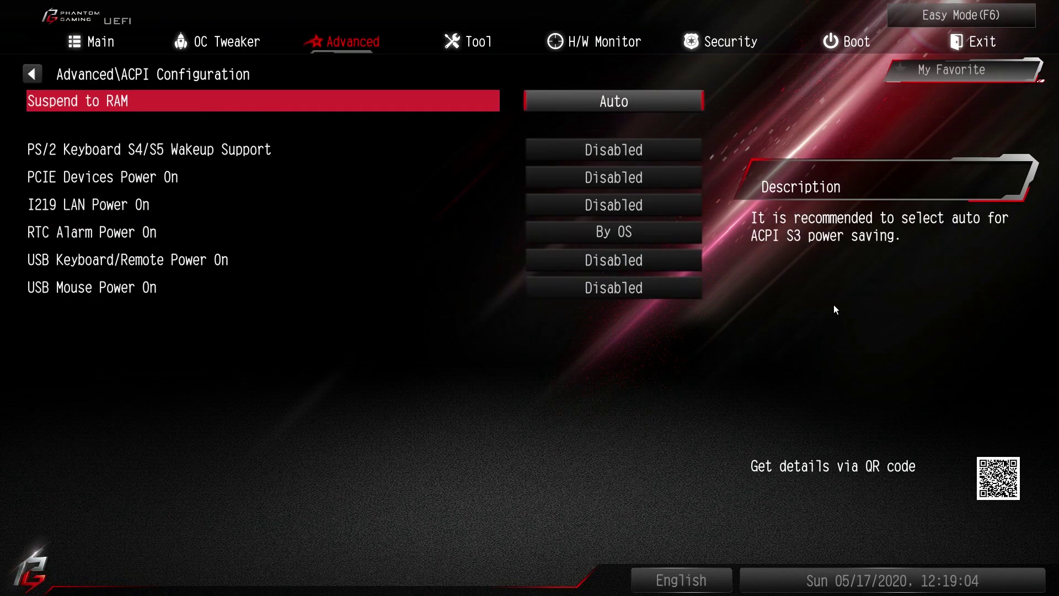
key(Escape)
Step: Open USB Configuration and scroll from Legacy USB Support through the ports to F_USB3_TC1
key(Down)
key(Return)
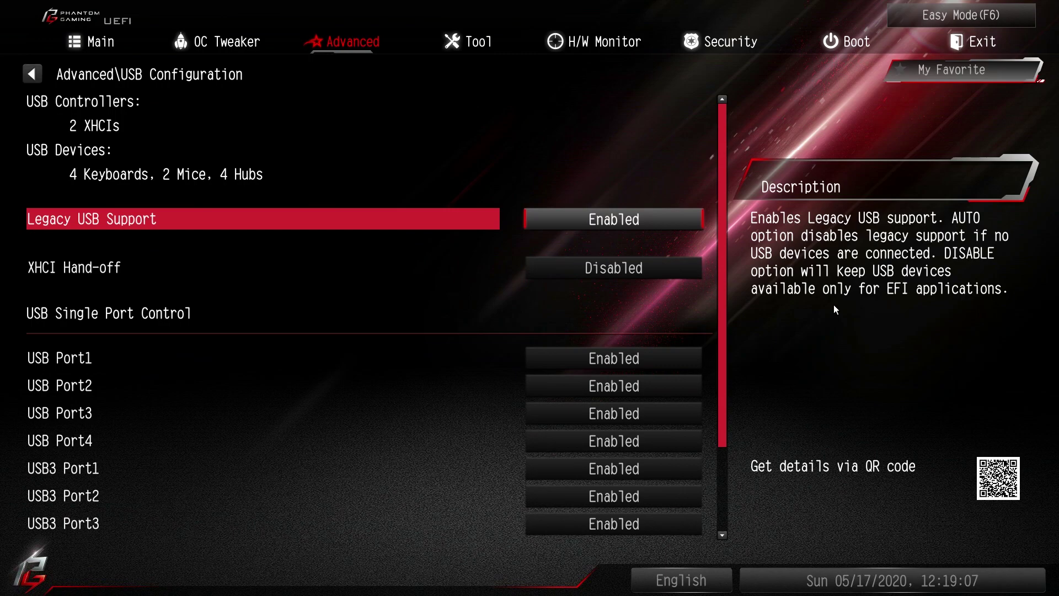
key(Down)
key(Up)
key(Down)
key(Down)
key(Down)
key(Down)
key(Down)
key(Down)
key(Down)
key(Down)
key(Down)
key(Down)
key(Down)
key(Down)
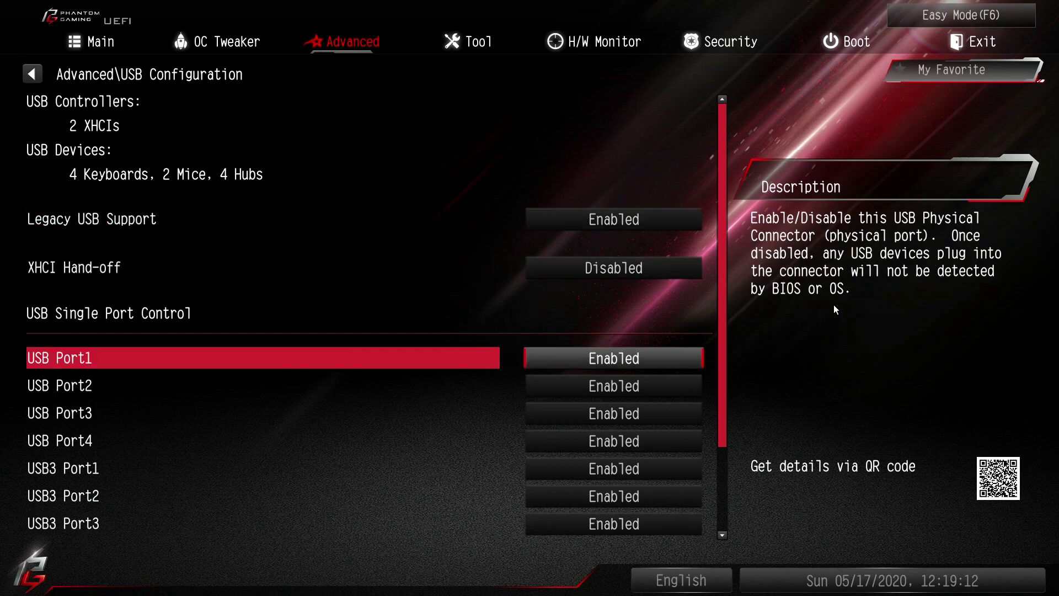
key(Up)
key(Up)
key(Up)
key(Up)
key(Up)
key(Up)
key(Up)
key(Up)
key(Up)
key(Up)
key(Up)
key(Up)
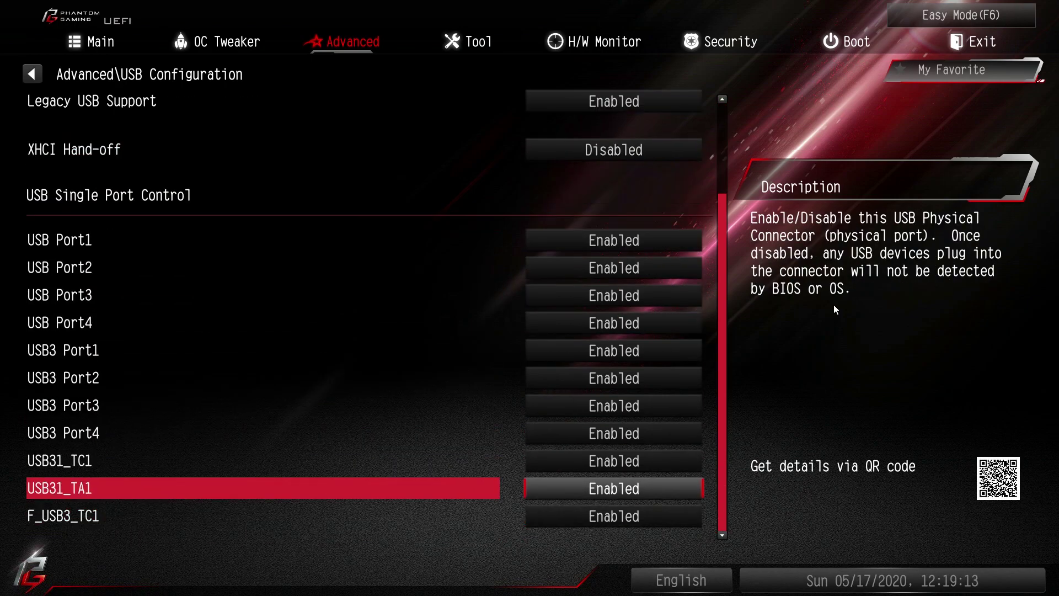
Step: Leave USB Configuration, view the Trusted Computing page, and move on to the Tool page
key(Escape)
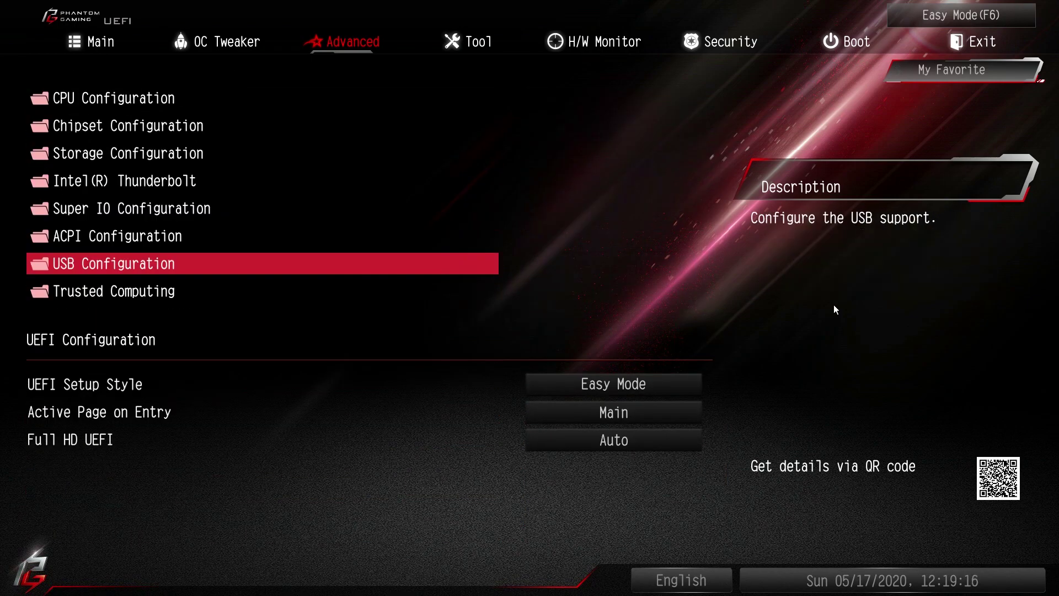
key(Down)
key(Return)
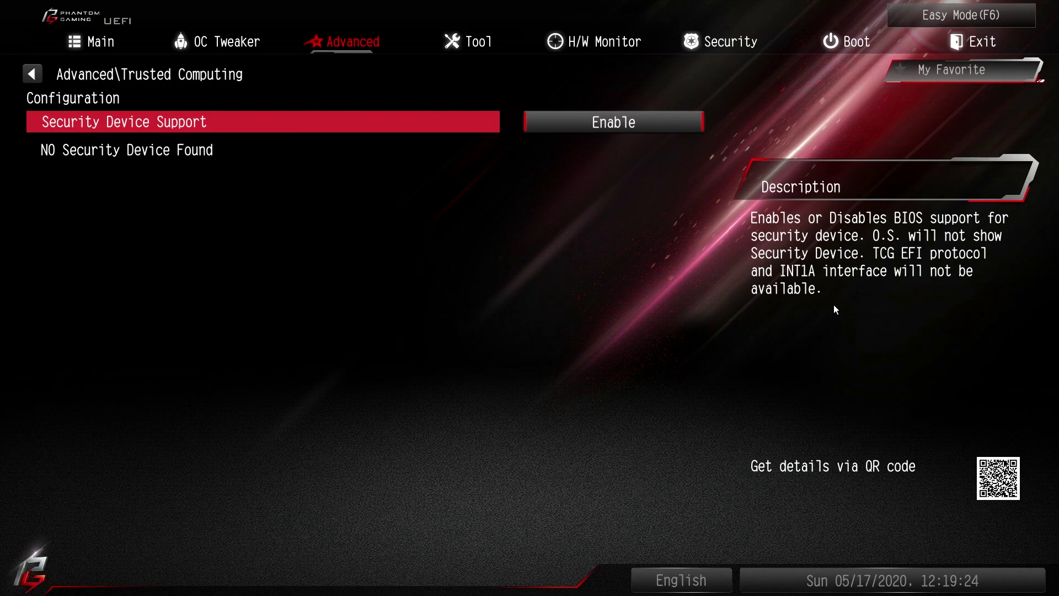
key(Escape)
key(Right)
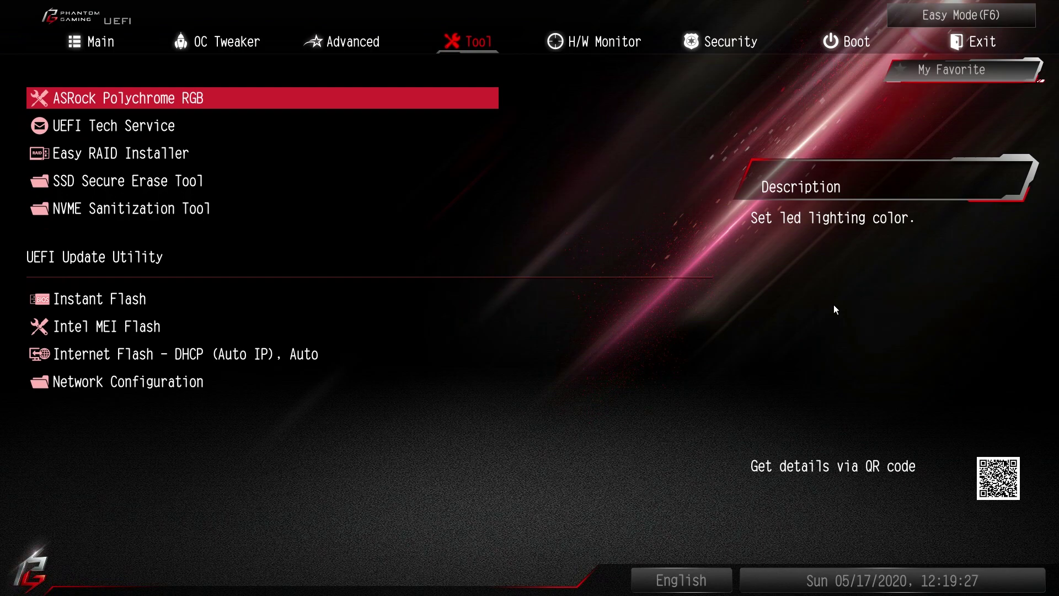
key(Return)
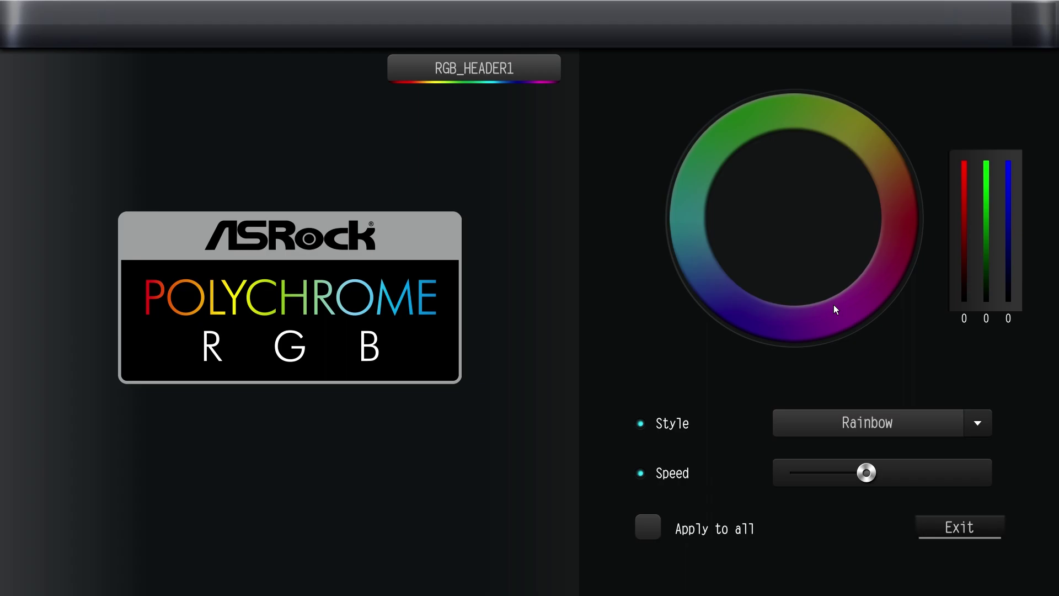
key(Escape)
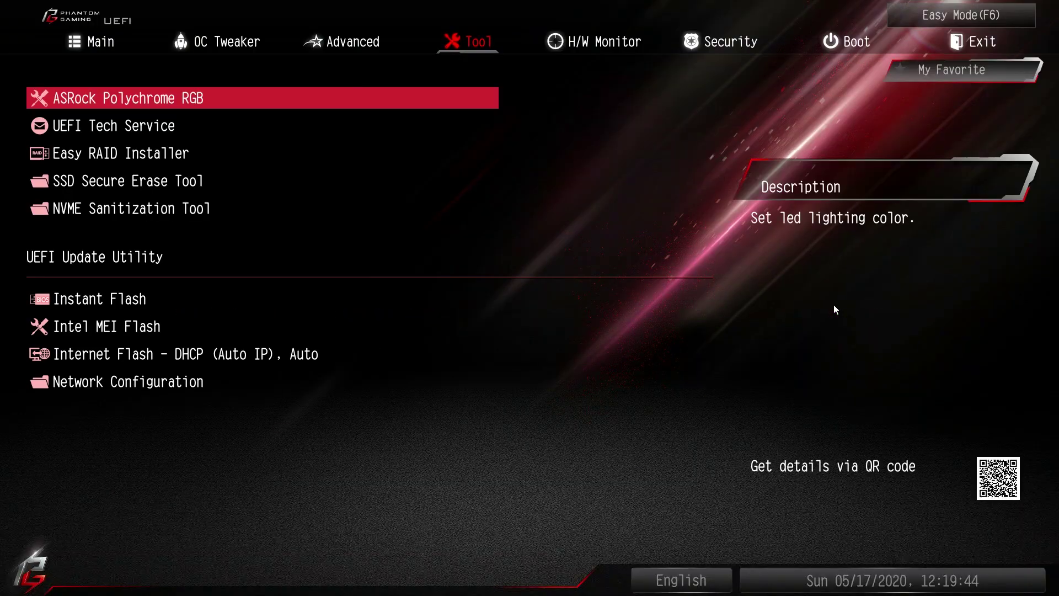
Step: Scroll past UEFI Tech Service, Easy RAID Installer, SSD Secure Erase, NVME Sanitization, Instant Flash and Intel MEI Flash
key(Down)
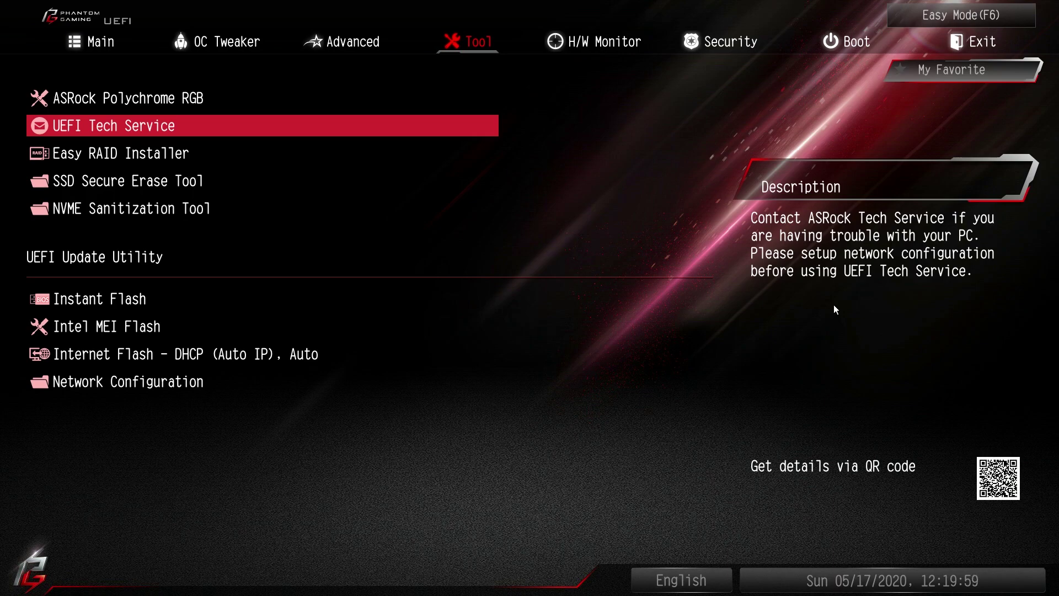
key(Down)
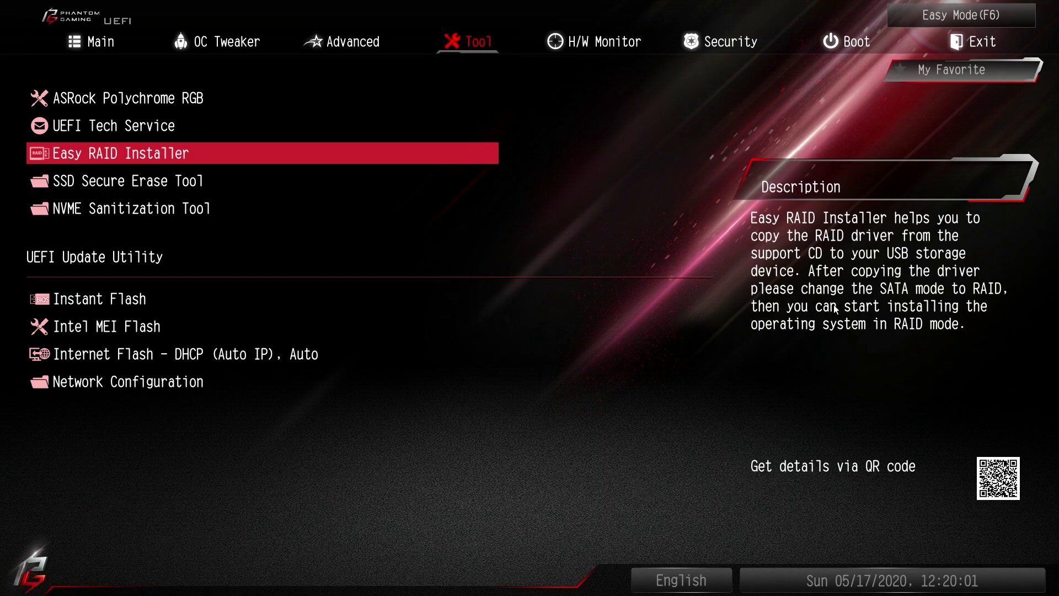
key(Down)
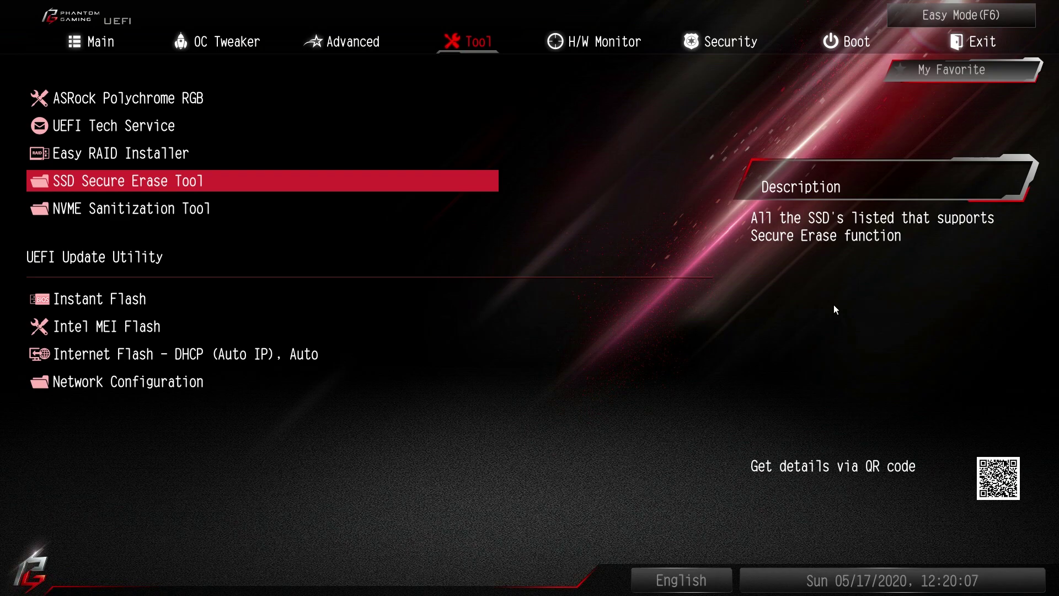
key(Down)
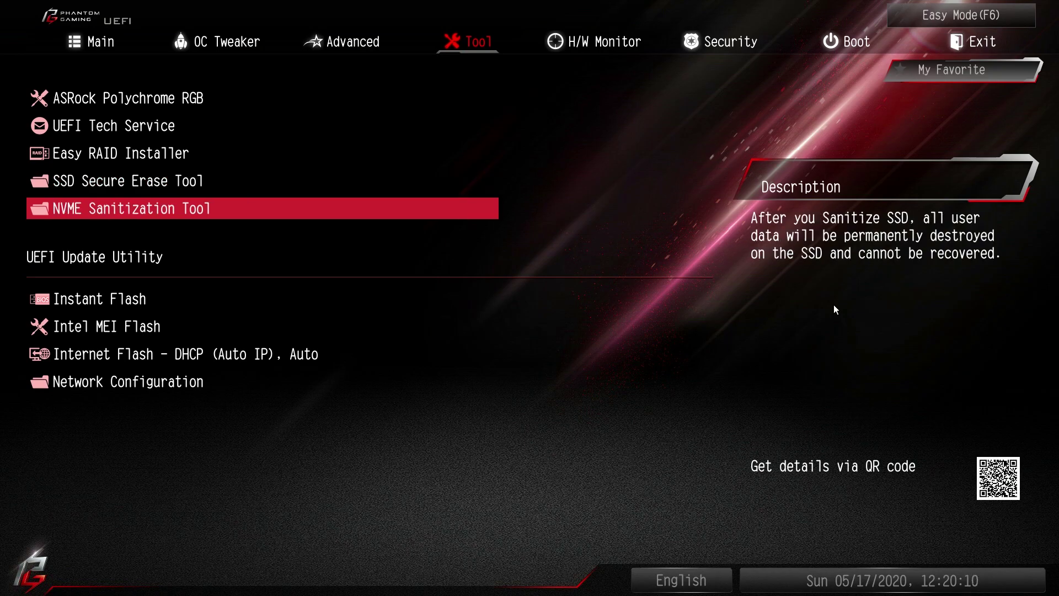
key(Down)
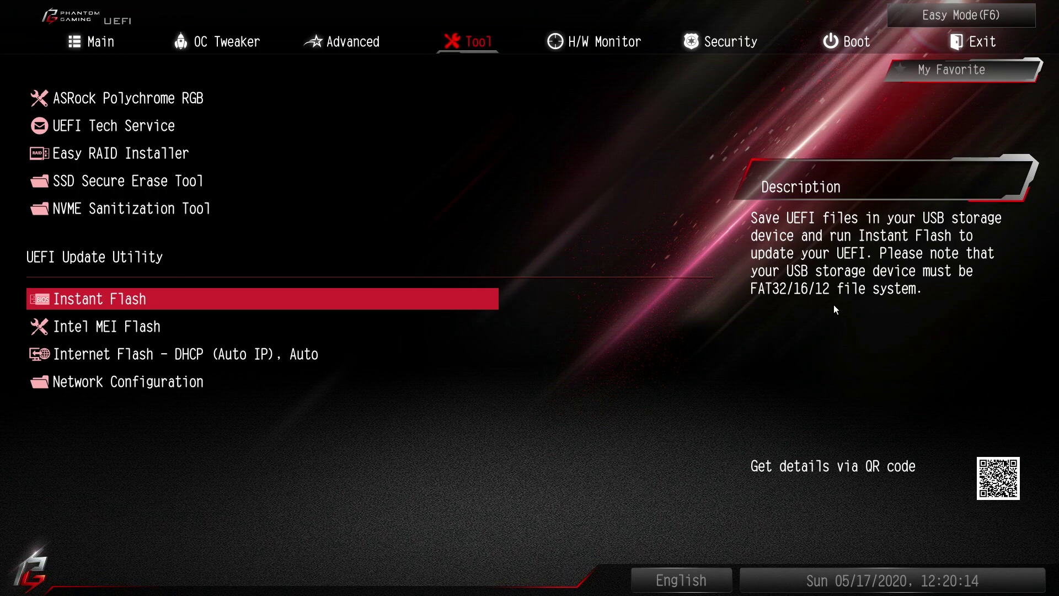
key(Down)
Step: View the Internet Flash network configuration, then move to the H/W Monitor page
key(Down)
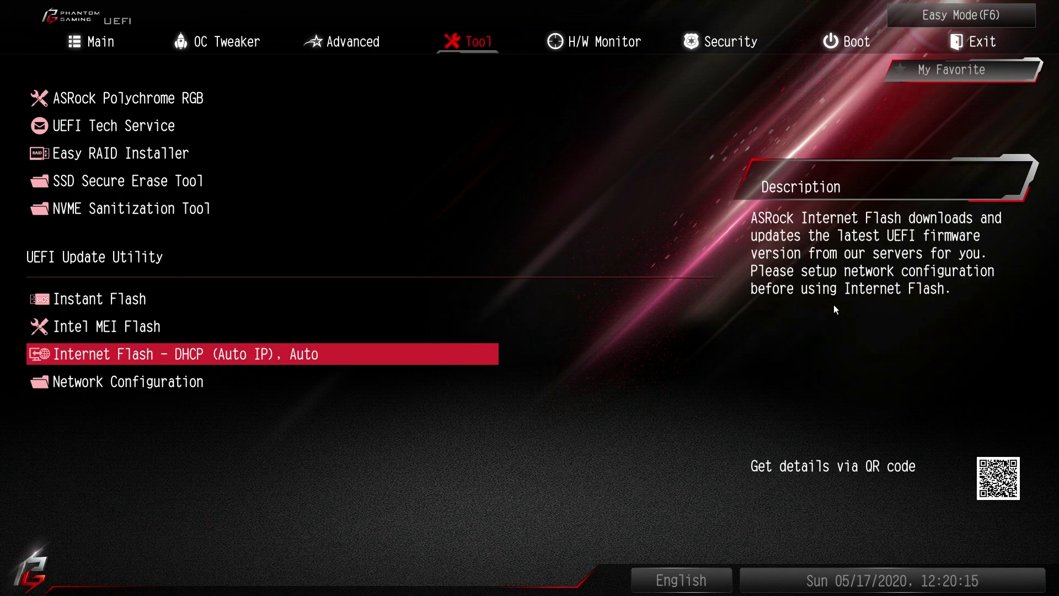
key(Down)
key(Return)
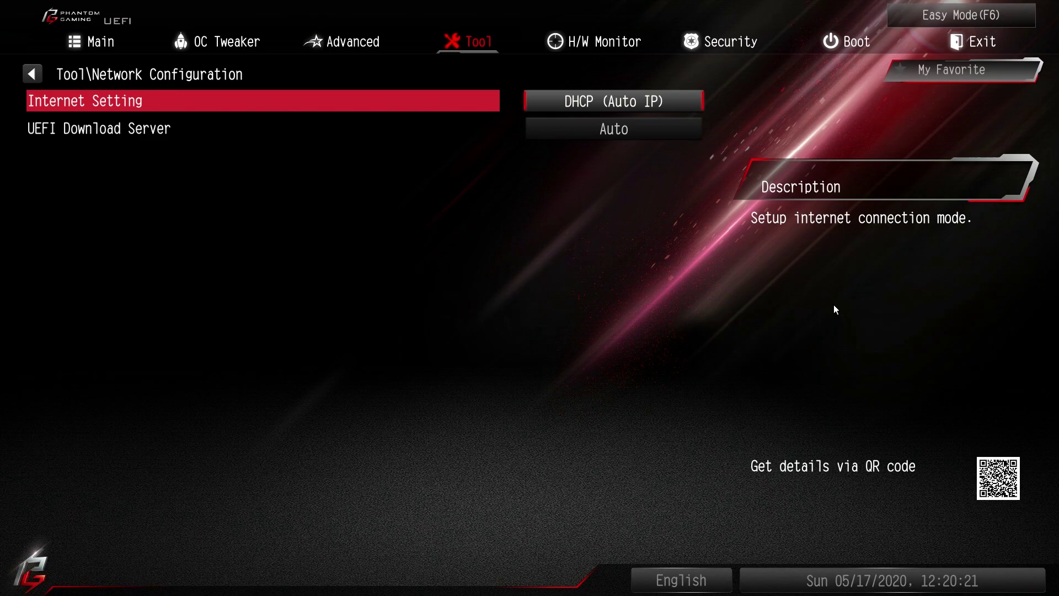
key(Escape)
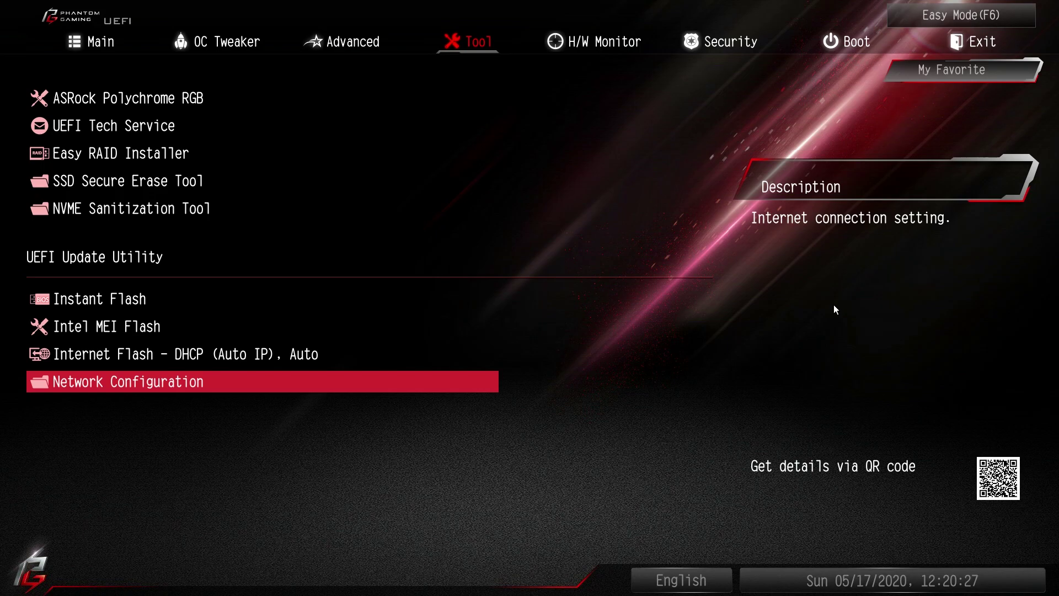
key(Right)
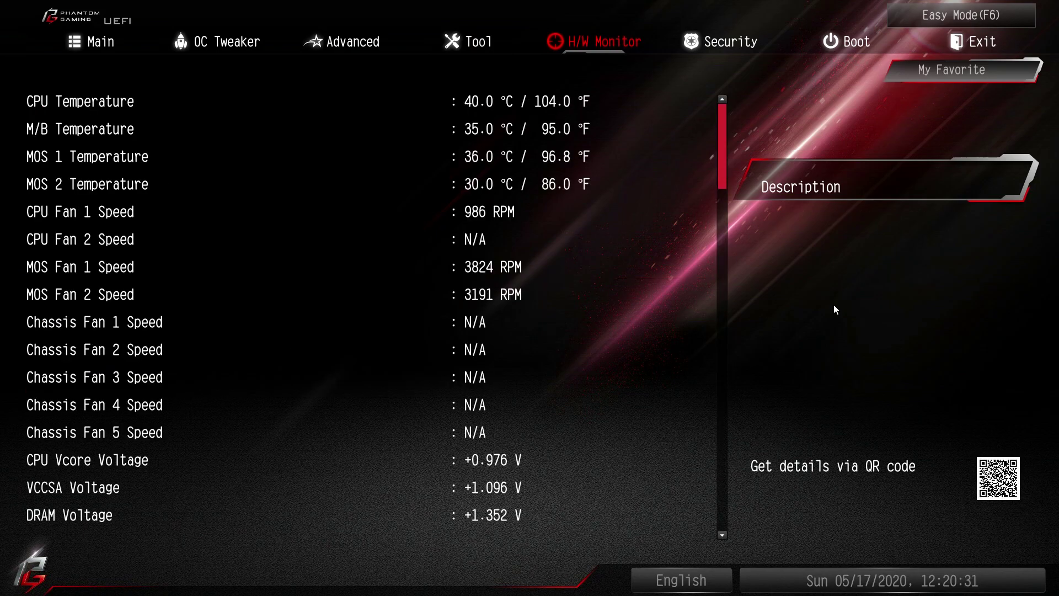
Step: Scroll through the temperature, voltage and fan control settings down to MOS Fan 1, then go to Security
key(Down)
key(Down)
key(Down)
key(Down)
key(Down)
key(Down)
key(Down)
key(Down)
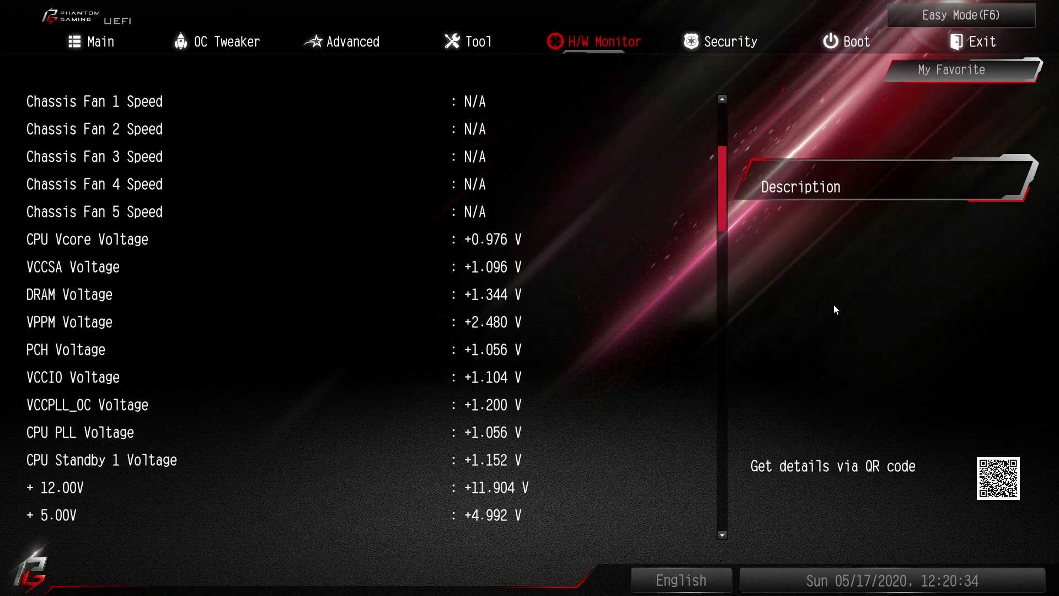
key(Down)
key(Down)
key(Down)
key(Down)
key(Down)
key(Down)
key(Down)
key(Down)
key(Down)
key(Up)
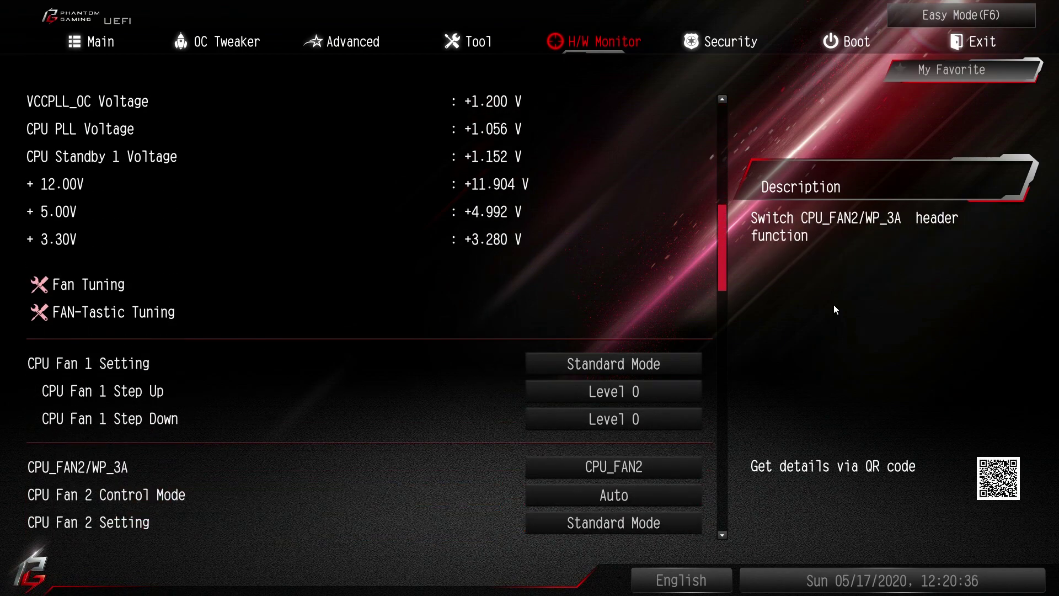
key(Up)
key(Up)
key(Up)
key(Up)
key(Up)
key(Up)
key(Up)
key(Up)
key(Up)
key(Up)
key(Up)
key(Up)
key(Up)
key(Up)
key(Up)
key(Up)
key(Up)
key(Up)
key(Up)
key(Up)
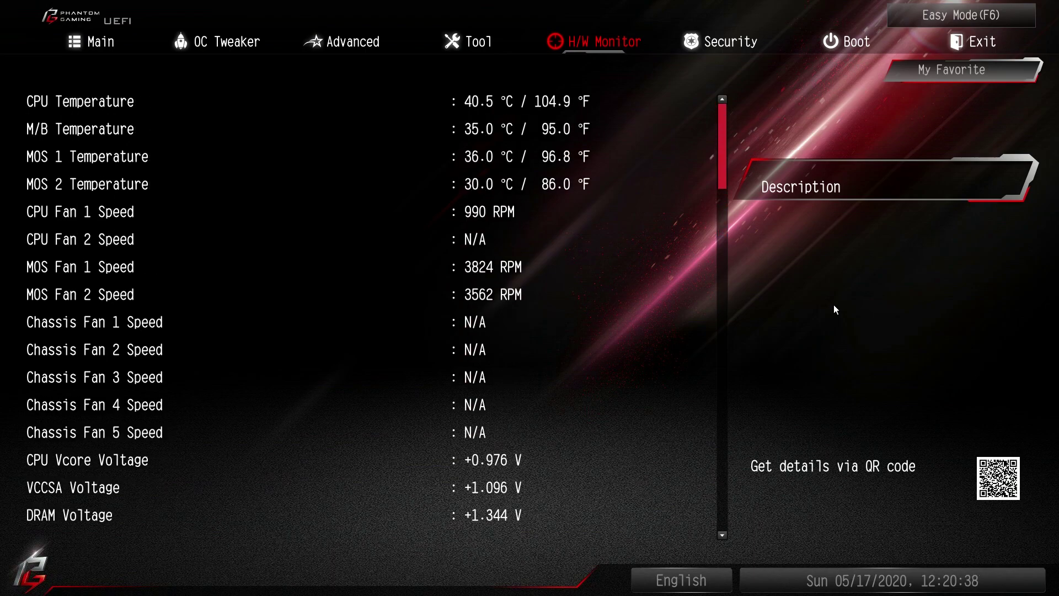
key(Down)
key(Down)
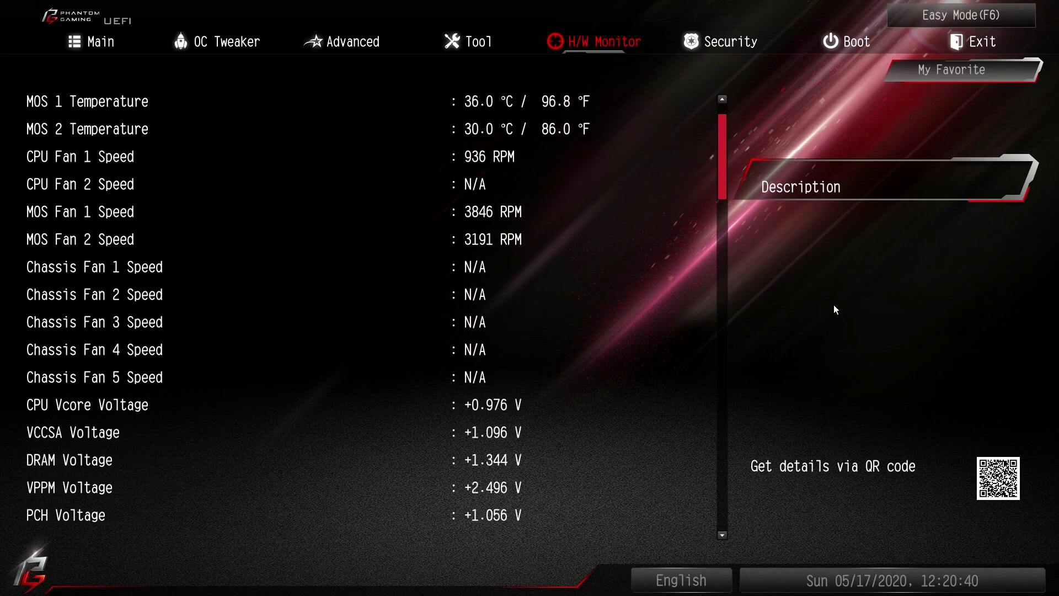
key(Down)
key(Down)
key(Down)
key(Down)
key(Down)
key(Down)
key(Down)
key(Down)
key(Down)
key(Down)
key(Down)
key(Down)
key(Down)
key(Down)
key(Down)
key(Down)
key(Down)
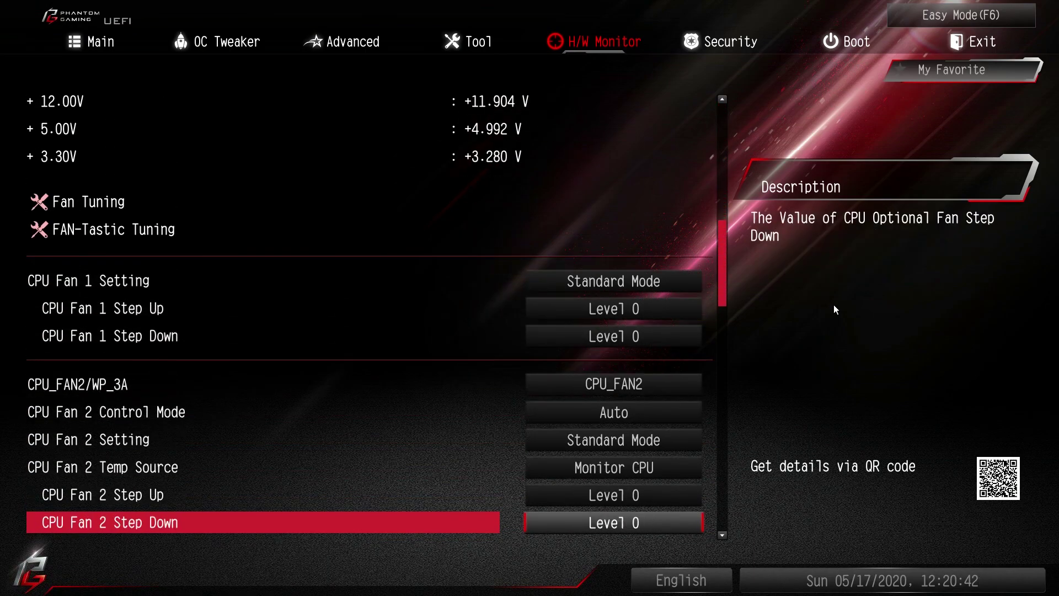
key(Up)
key(Up)
key(Up)
key(Up)
key(Up)
key(Up)
key(Up)
key(Up)
key(Up)
key(Up)
key(Up)
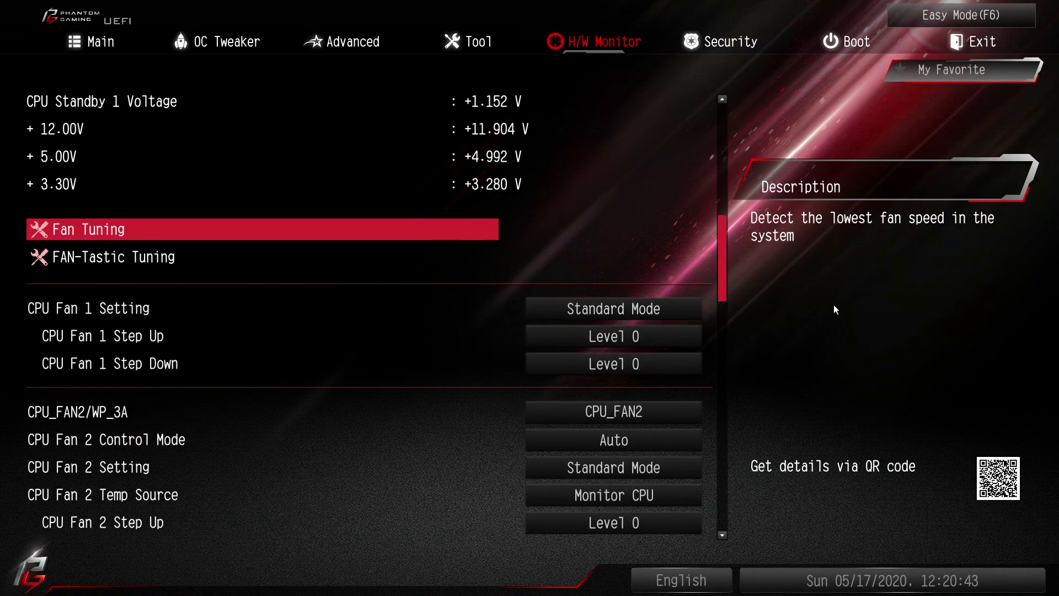
key(Down)
key(Down)
key(Down)
key(Down)
key(Down)
key(Down)
key(Down)
key(Down)
key(Down)
key(Down)
key(Down)
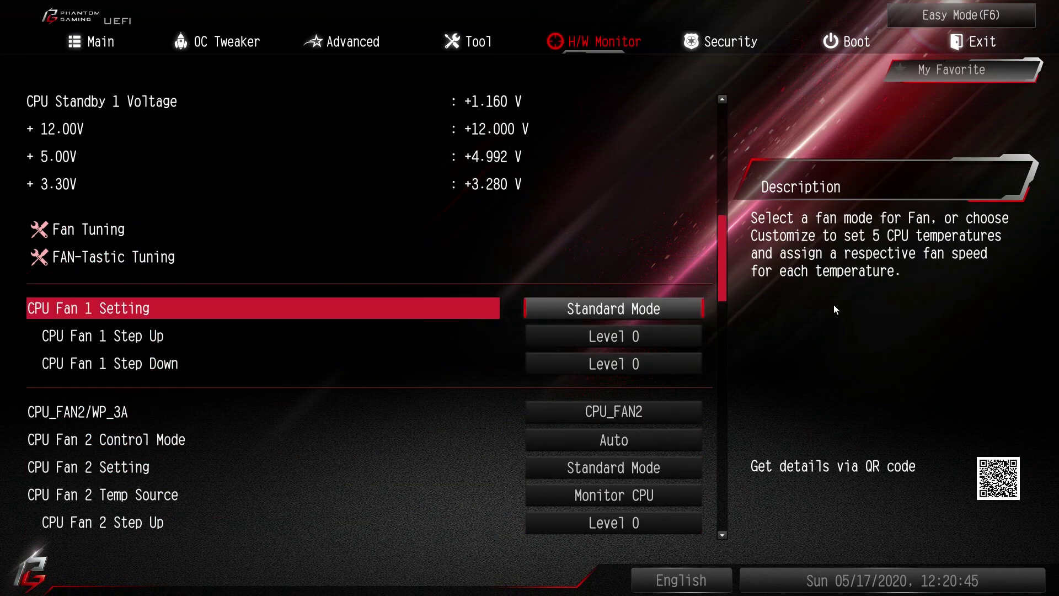
key(Down)
key(Down)
key(Down)
key(Down)
key(Down)
key(Down)
key(Down)
key(Down)
key(Down)
key(Down)
key(Down)
key(Down)
key(Down)
key(Down)
key(Down)
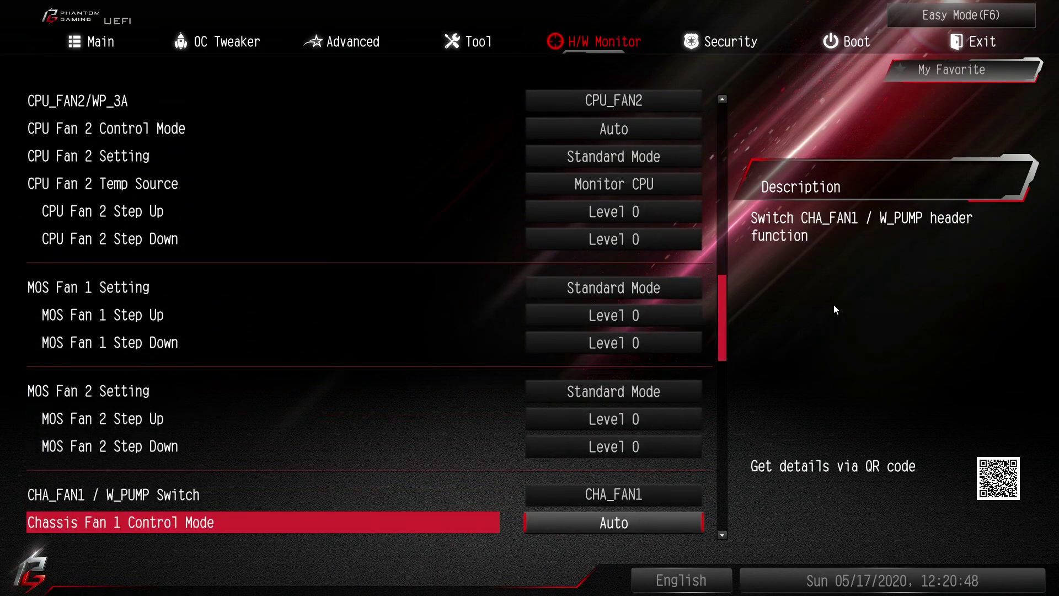
key(Right)
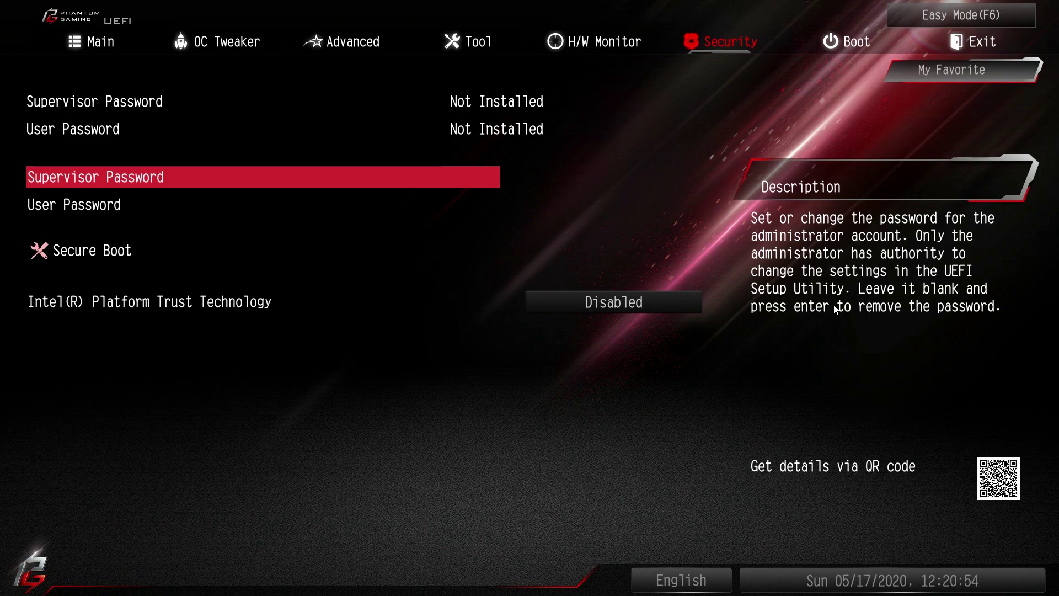
Step: Review the Secure Boot and Intel PTT settings, then the Boot tab's CSM option, ending on Exit
key(Down)
key(Down)
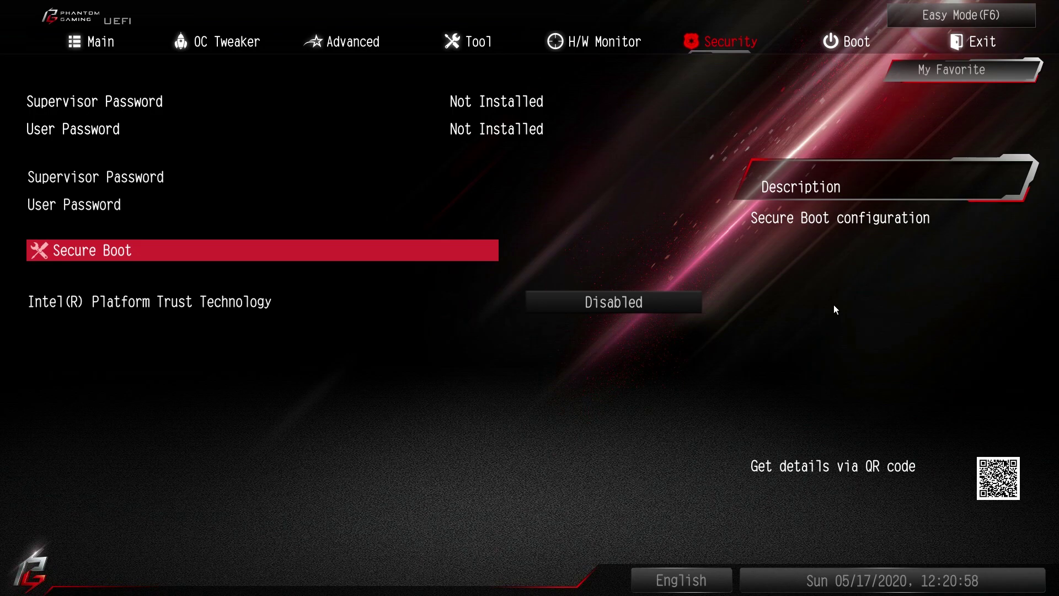
key(Down)
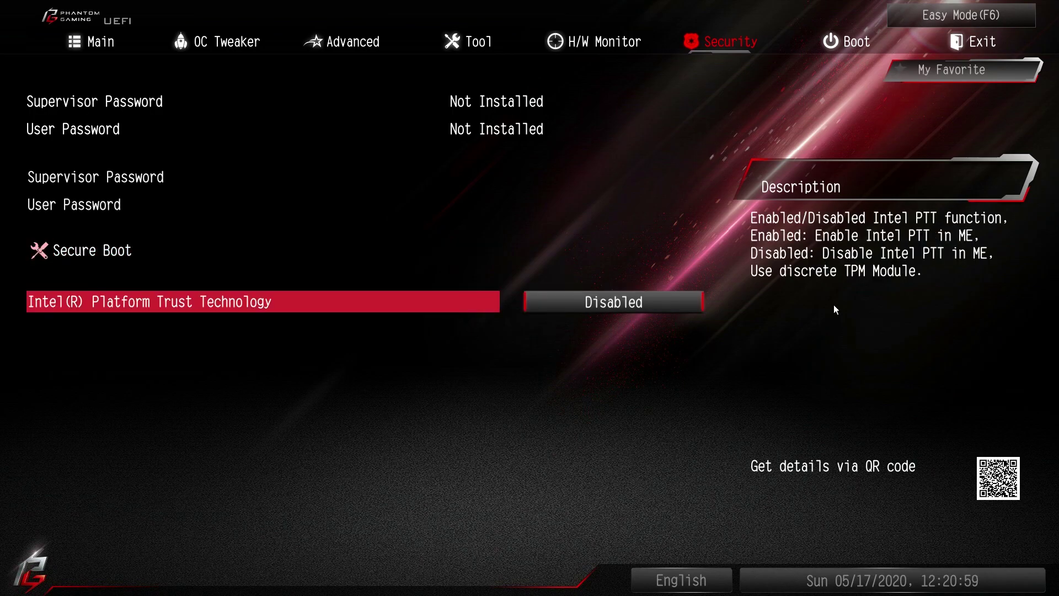
key(Right)
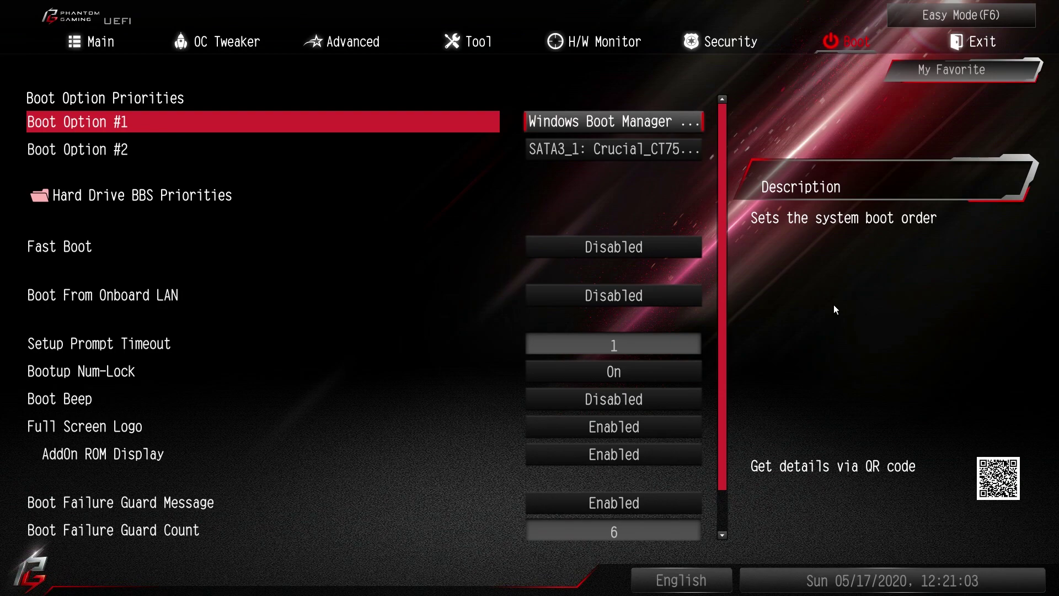
key(Down)
key(Down)
key(Down)
key(Down)
key(Down)
key(Down)
key(Down)
key(Down)
key(Down)
key(Down)
key(Down)
key(Down)
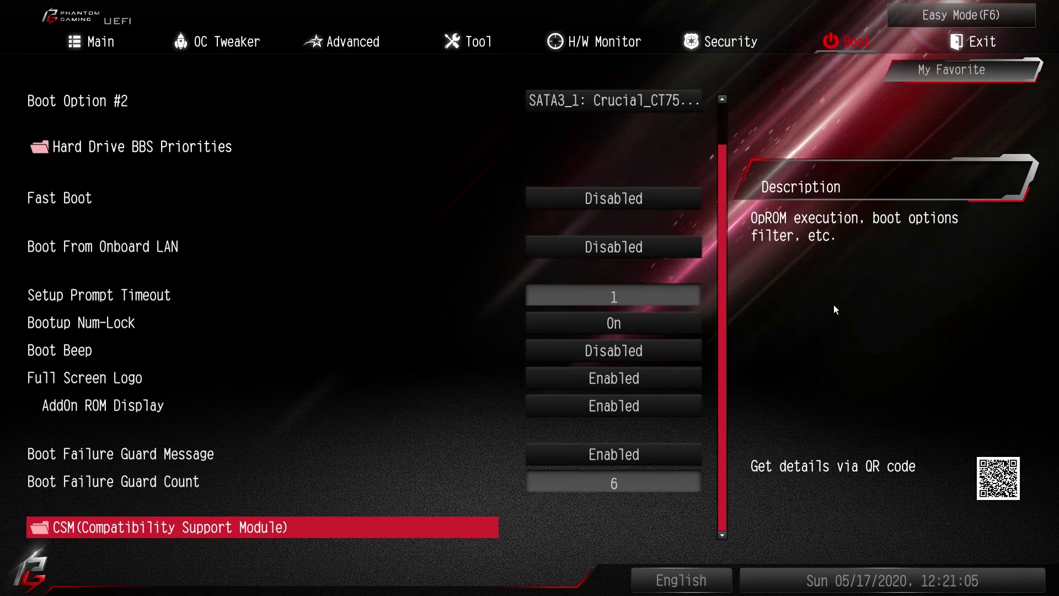
key(Right)
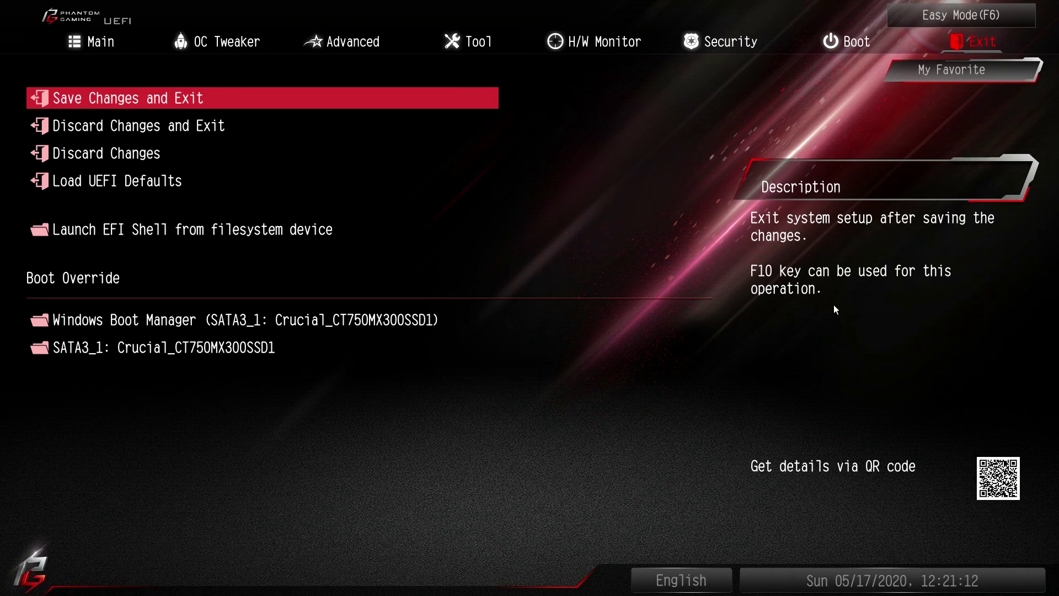
Step: Check Load UEFI Defaults and the SATA3_1 boot override entry, then head back toward Advanced
key(Down)
key(Down)
key(Down)
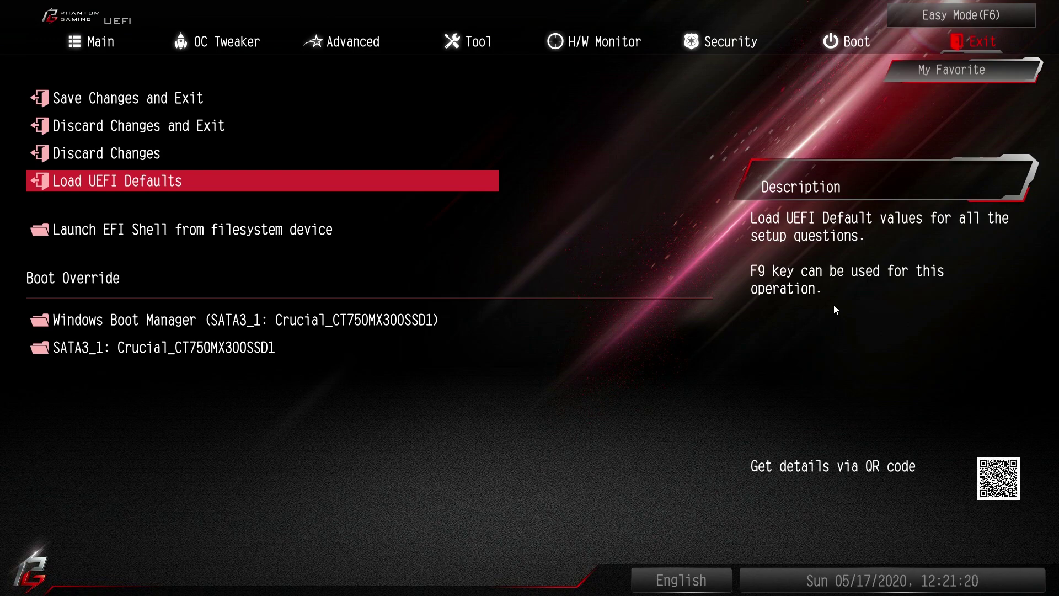
key(Down)
key(Down)
key(Down)
key(Up)
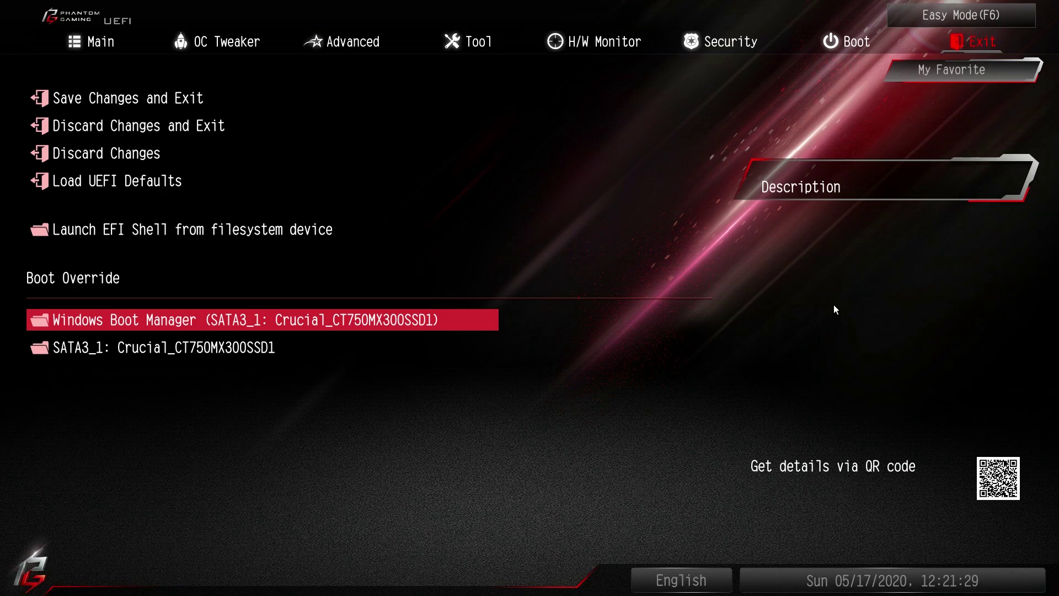
key(Down)
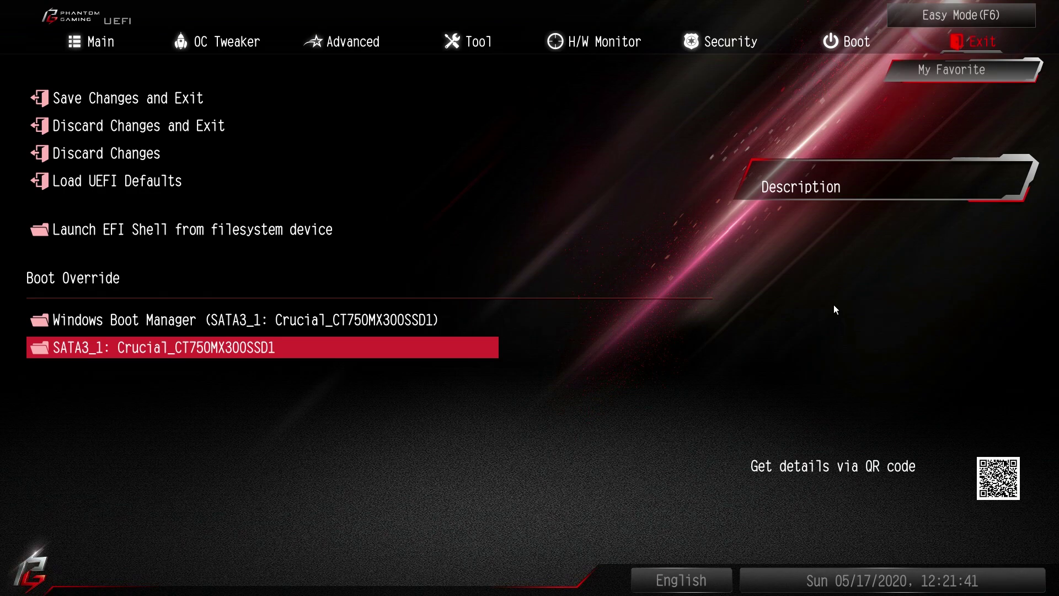
key(Left)
key(Left)
key(Left)
key(Left)
key(Left)
key(Left)
key(Left)
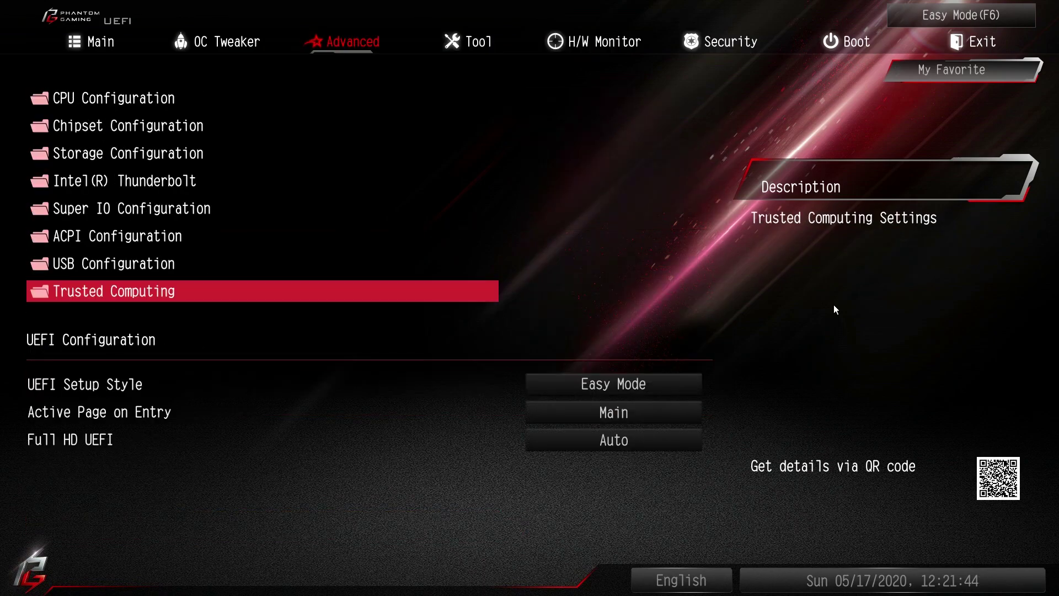
Step: Move through OC Tweaker to Main, then view and close the empty My Favorite list
key(Right)
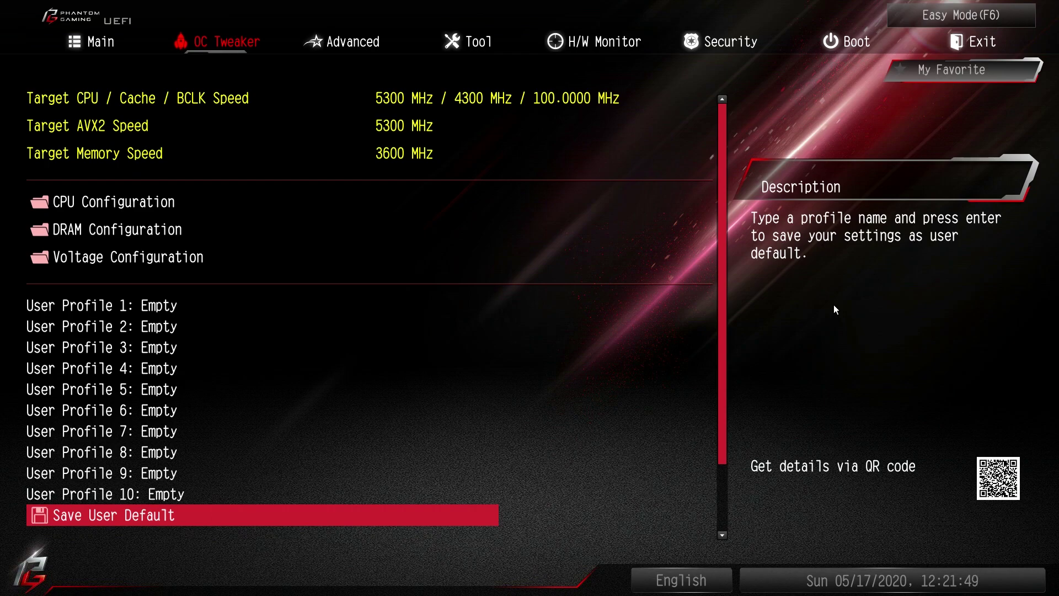
key(Left)
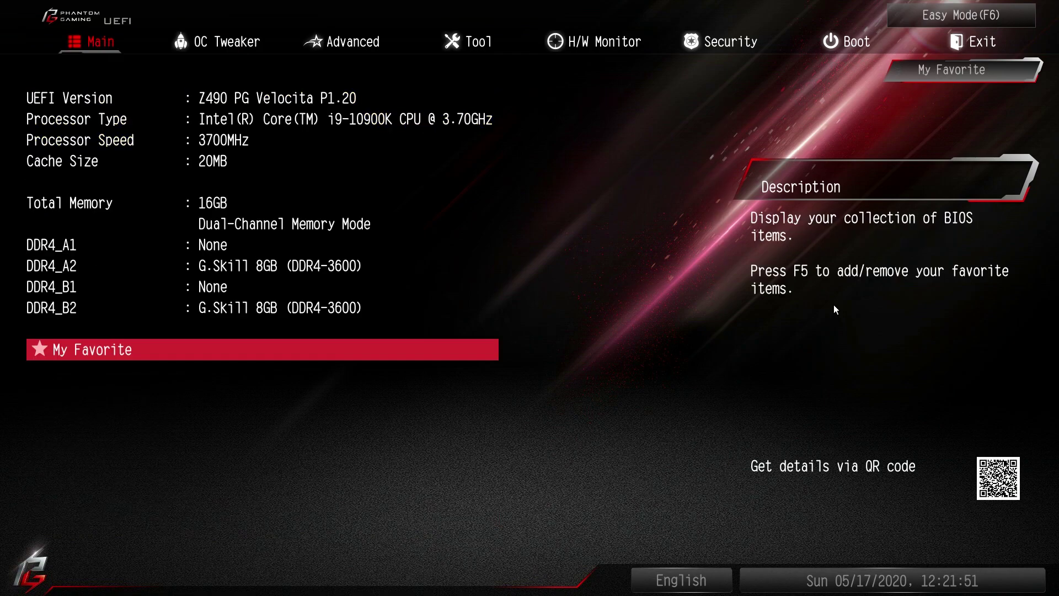
key(Return)
key(Escape)
key(F6)
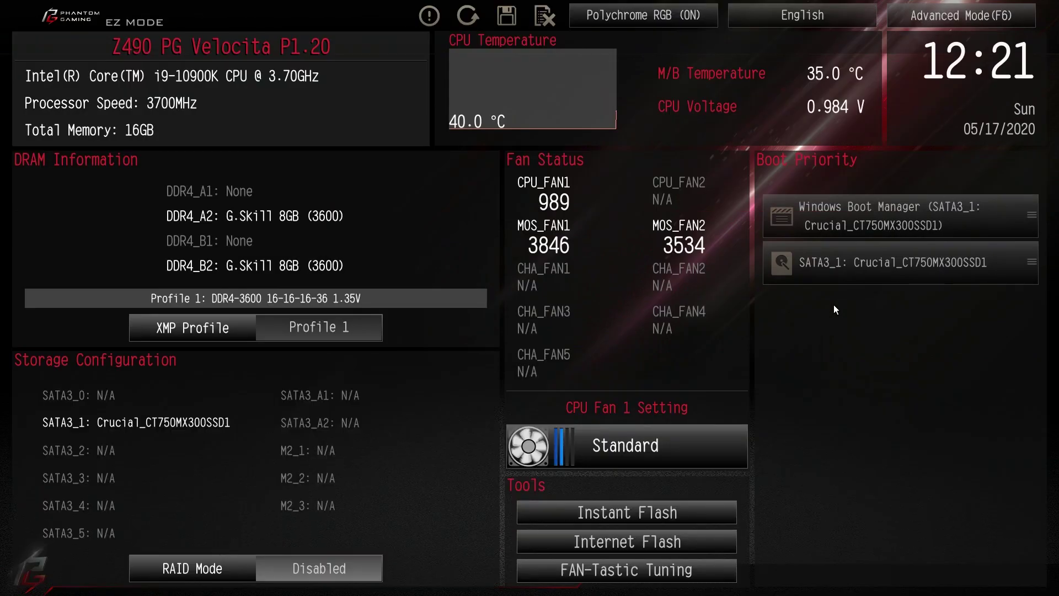